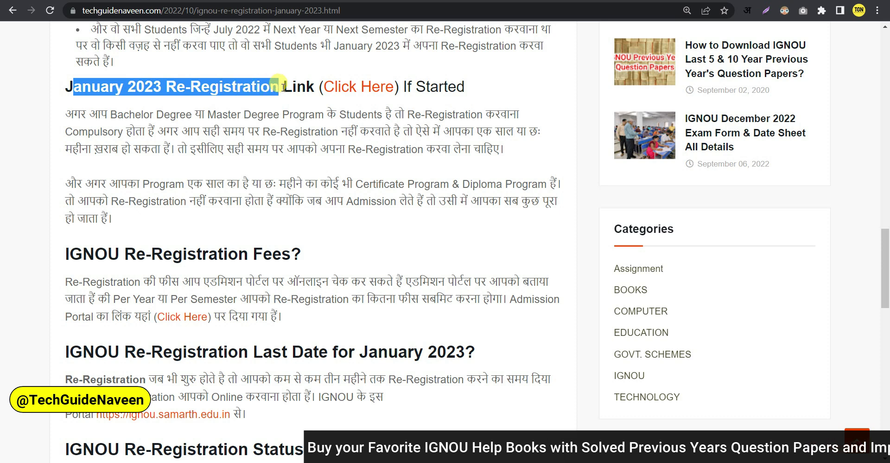
Step: Open the January 2023 re-registration portal from the article and review its session, year/semester and last date
{"action": "left_click", "coordinate": [287, 114]}
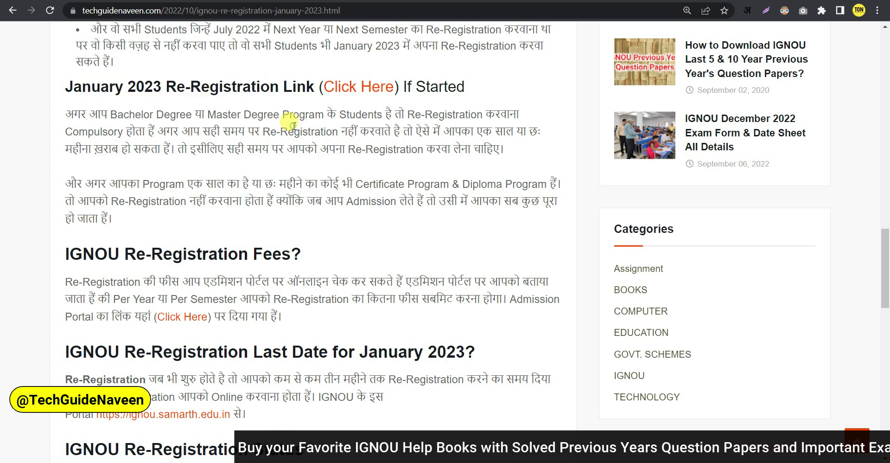
{"action": "left_click", "coordinate": [358, 86]}
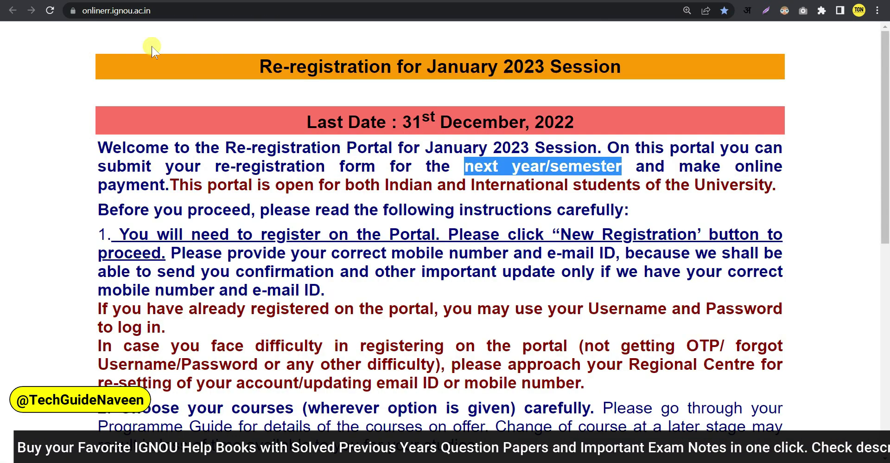
{"action": "left_click", "coordinate": [403, 180]}
{"action": "left_click_drag", "start_coordinate": [427, 66], "coordinate": [627, 65]}
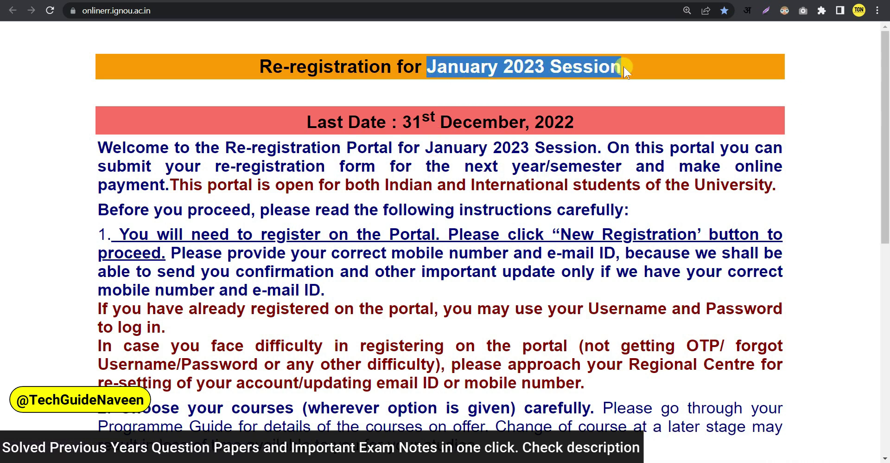
{"action": "left_click_drag", "start_coordinate": [510, 166], "coordinate": [622, 166]}
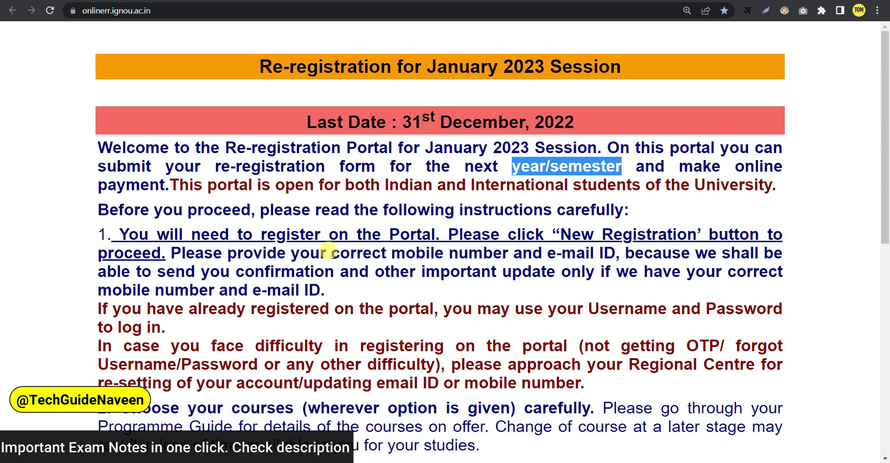
{"action": "left_click", "coordinate": [401, 116]}
{"action": "left_click_drag", "start_coordinate": [401, 114], "coordinate": [572, 120]}
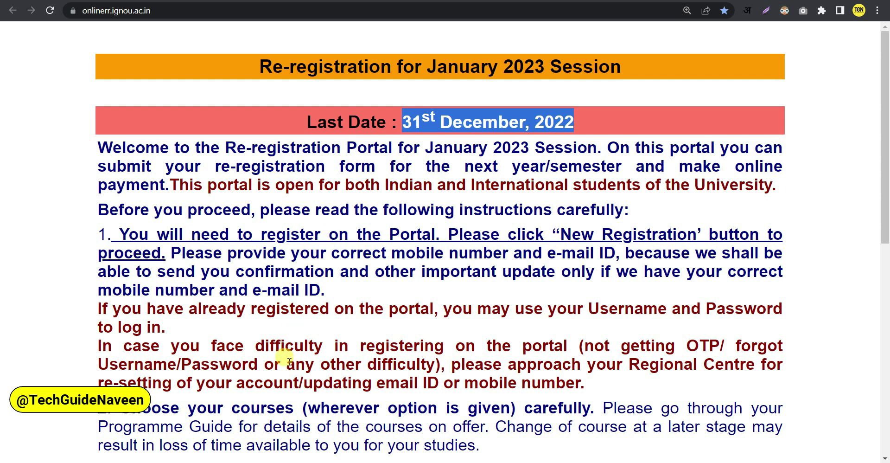
Step: Confirm having read and understood the portal instructions and proceed for re-registration
{"action": "scroll", "coordinate": [253, 345], "scroll_direction": "down", "scroll_amount": 9}
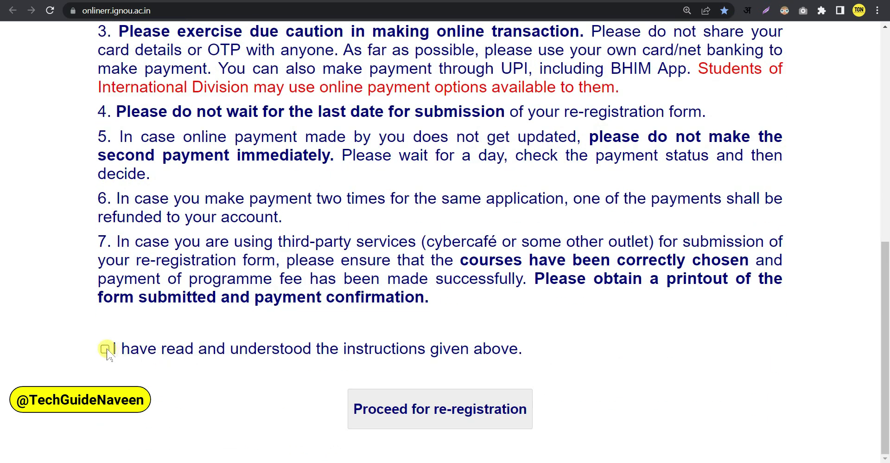
{"action": "left_click", "coordinate": [106, 348]}
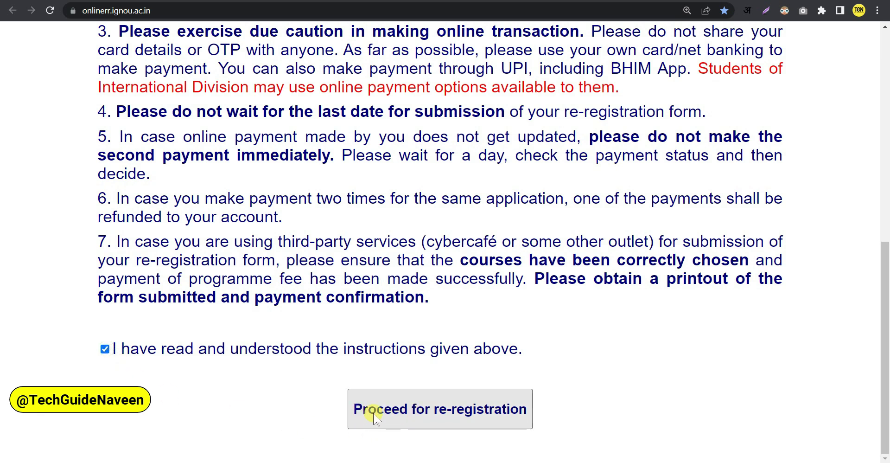
{"action": "left_click", "coordinate": [439, 405]}
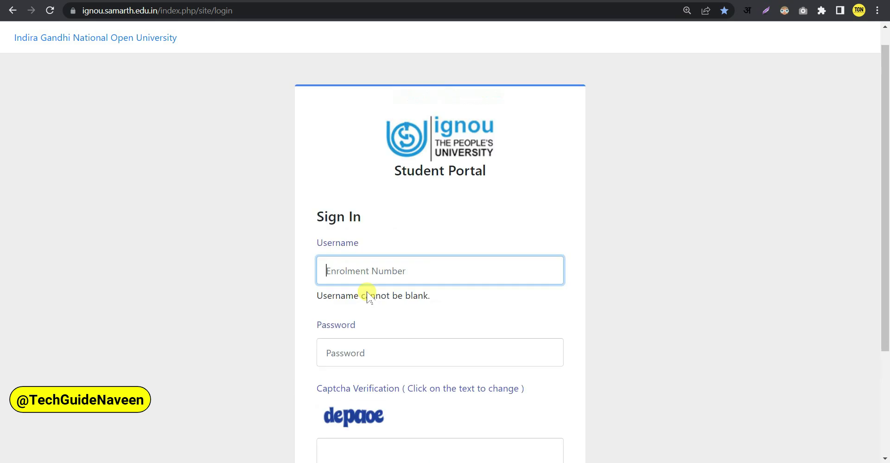
Step: Return to the re-registration instructions page and recheck the session named in its heading
{"action": "scroll", "coordinate": [367, 297], "scroll_direction": "up", "scroll_amount": 1}
{"action": "key", "text": "alt+Left"}
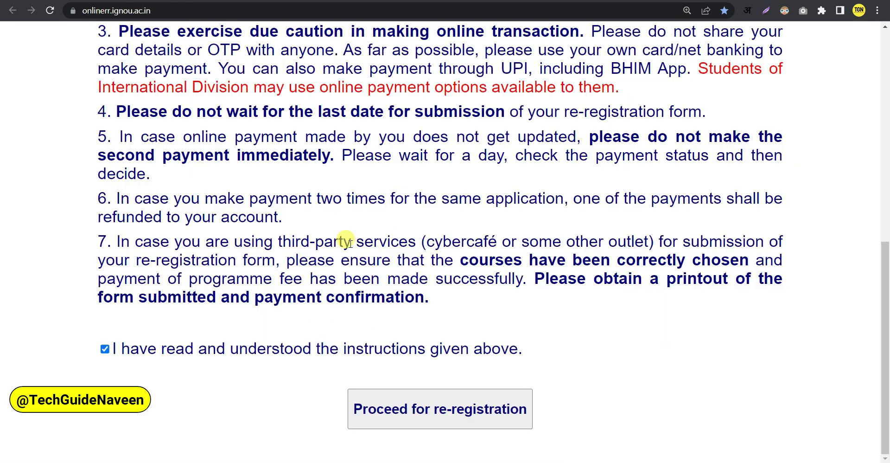
{"action": "scroll", "coordinate": [366, 215], "scroll_direction": "up", "scroll_amount": 15}
{"action": "left_click_drag", "start_coordinate": [427, 65], "coordinate": [547, 67]}
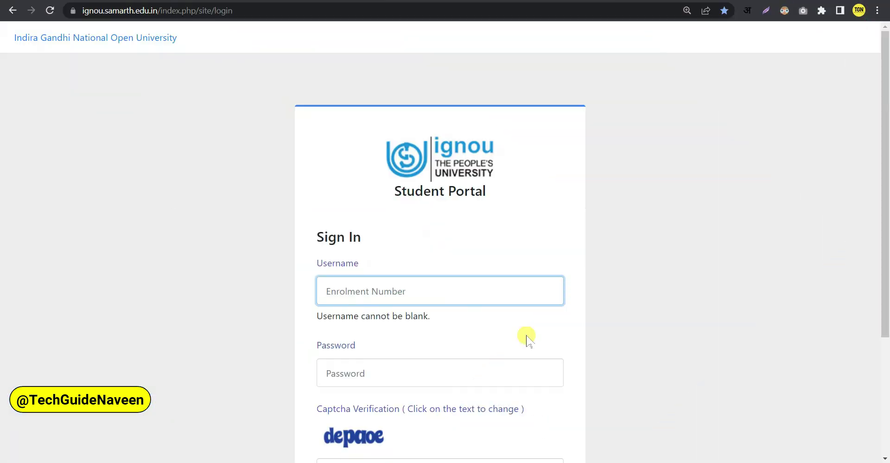
Step: Open the new student registration form from the student portal's sign-in page
{"action": "scroll", "coordinate": [355, 317], "scroll_direction": "down", "scroll_amount": 1}
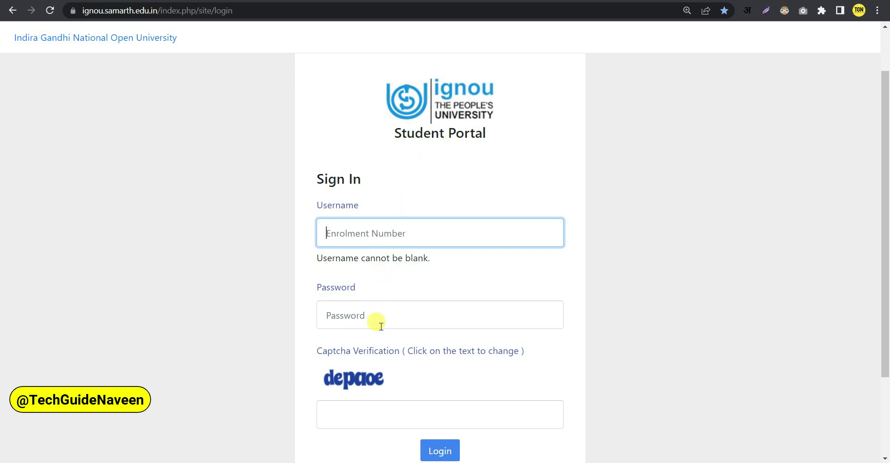
{"action": "scroll", "coordinate": [381, 326], "scroll_direction": "down", "scroll_amount": 2}
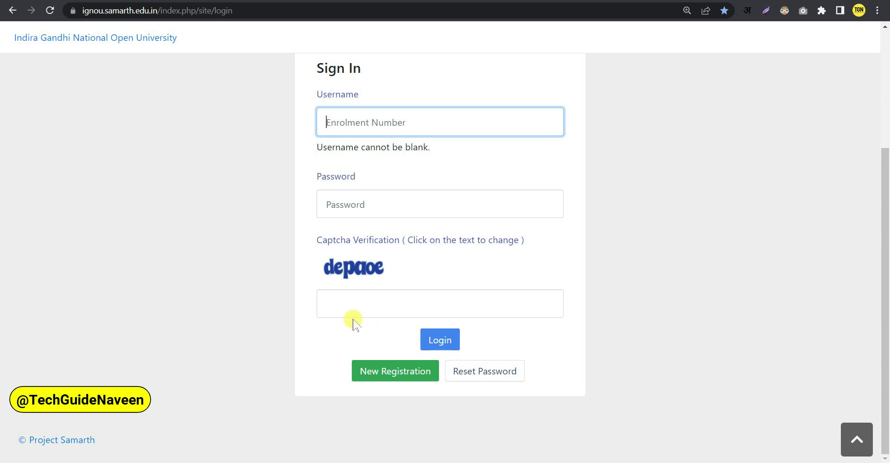
{"action": "left_click", "coordinate": [384, 374]}
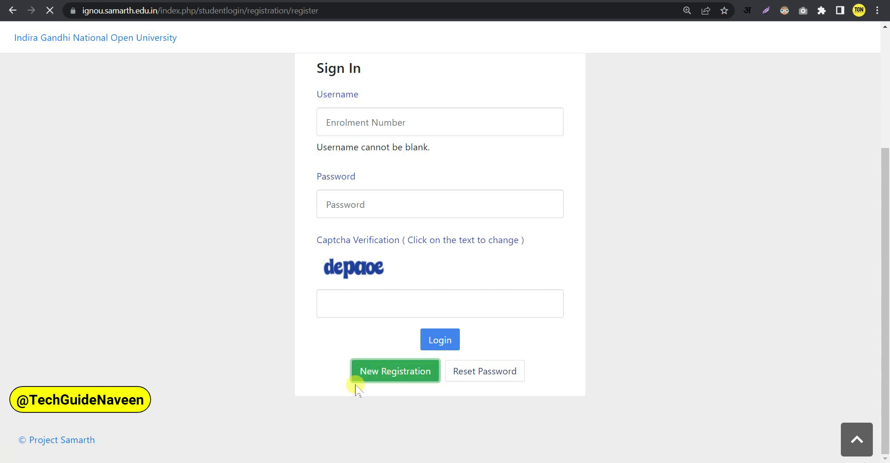
{"action": "left_click_drag", "start_coordinate": [471, 121], "coordinate": [613, 123]}
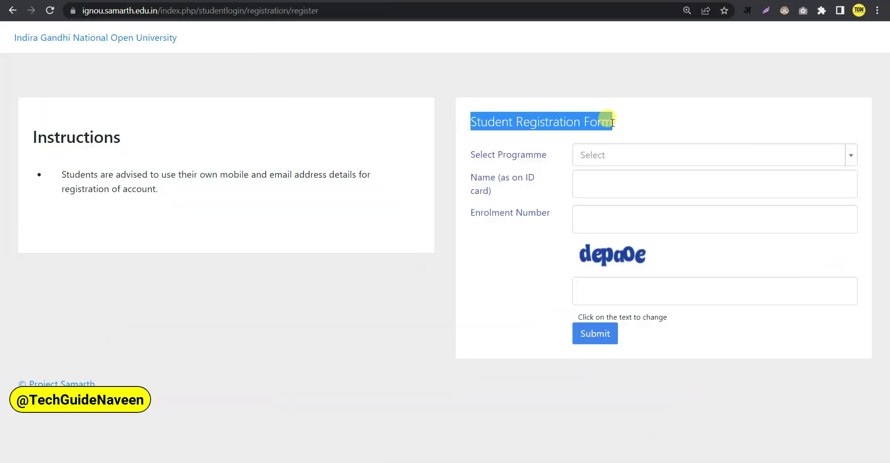
Step: Set the registration form's programme to BAG : BACHELOR OF ARTS (ODL)
{"action": "left_click", "coordinate": [599, 157]}
{"action": "type", "text": "bag"}
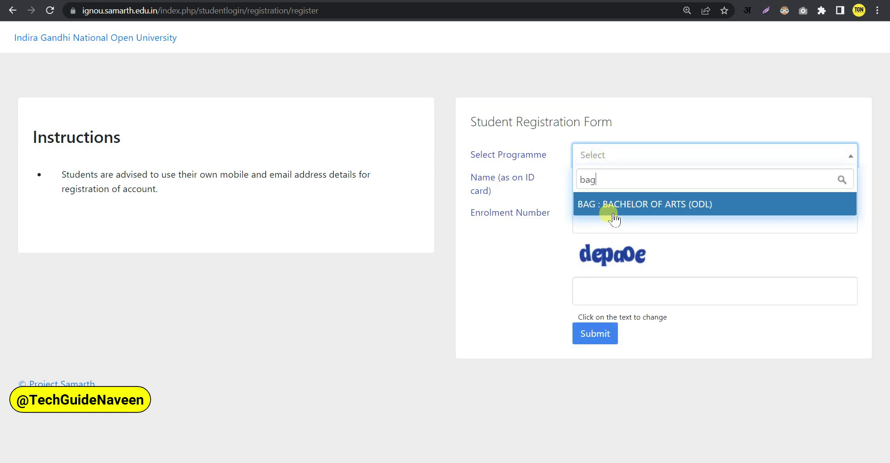
{"action": "left_click", "coordinate": [612, 204]}
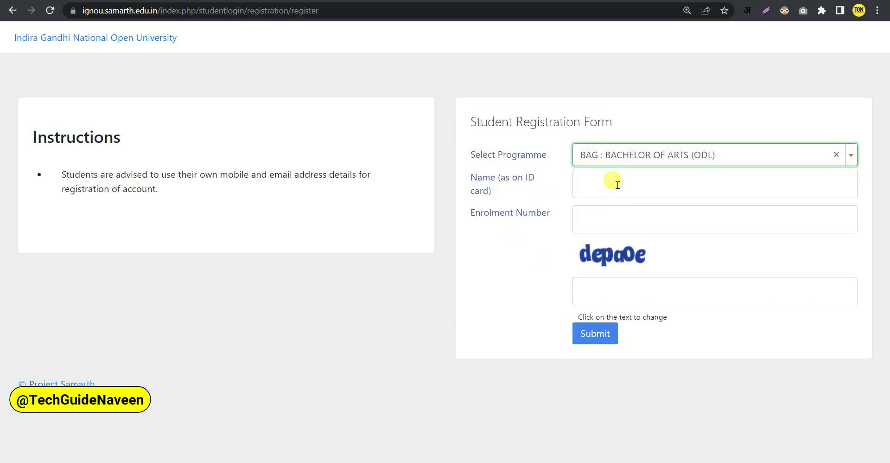
Step: Go through the registration form's name, enrolment number and captcha fields without filling them in
{"action": "left_click", "coordinate": [598, 183]}
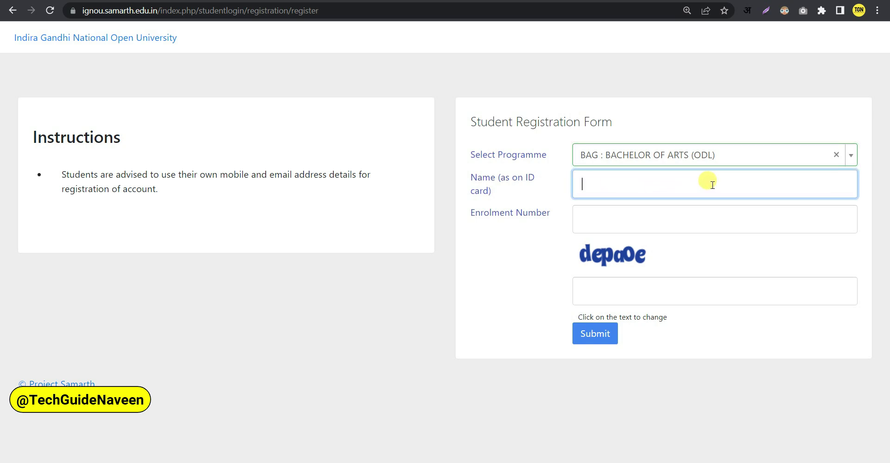
{"action": "left_click", "coordinate": [611, 219]}
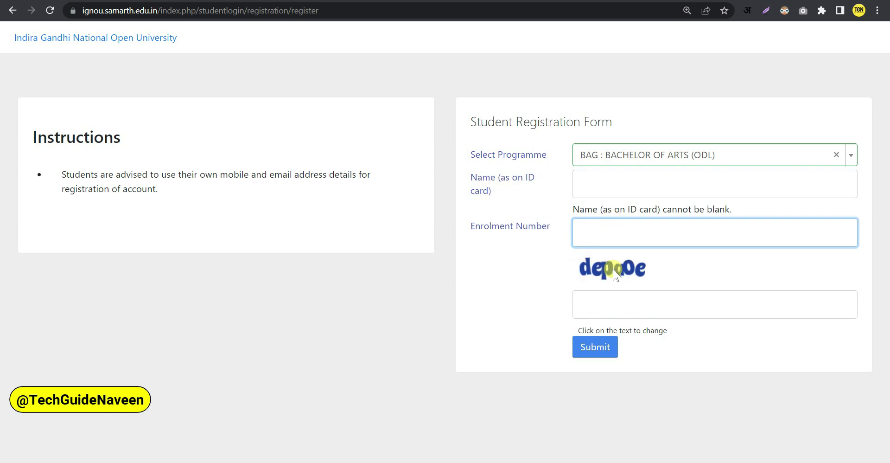
{"action": "left_click", "coordinate": [590, 304]}
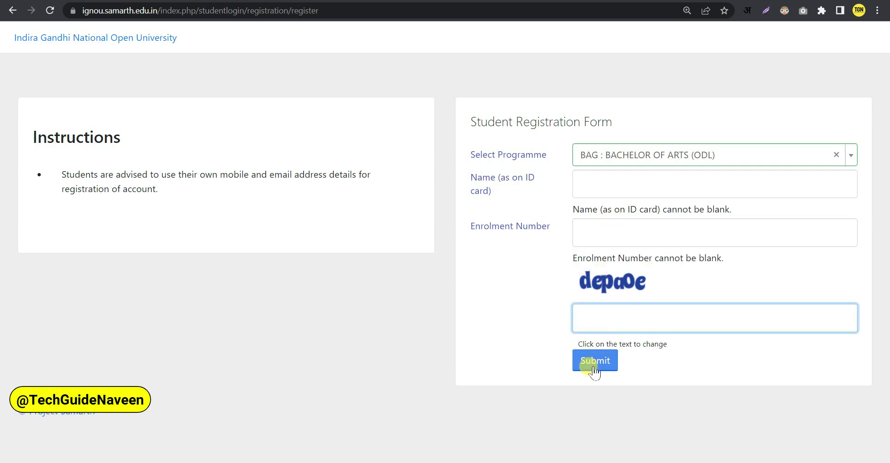
{"action": "left_click", "coordinate": [597, 285]}
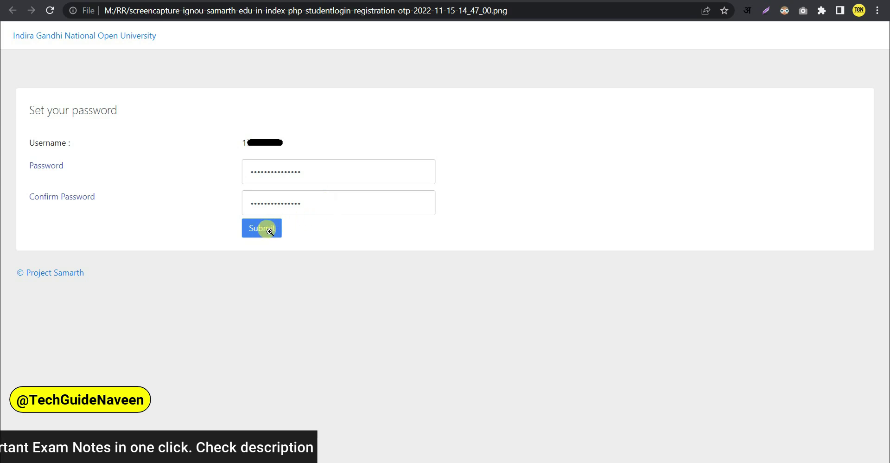
Step: Return to the student portal's sign-in page and go through its password and captcha fields
{"action": "key", "text": "ctrl+Tab"}
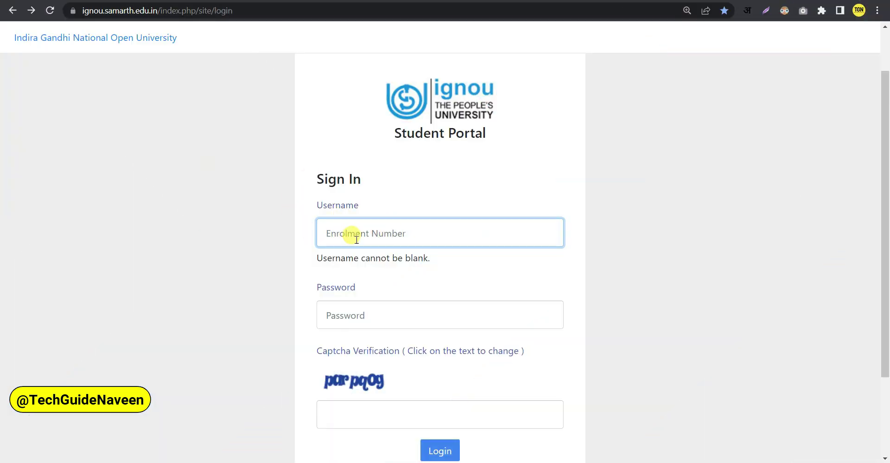
{"action": "left_click", "coordinate": [345, 316]}
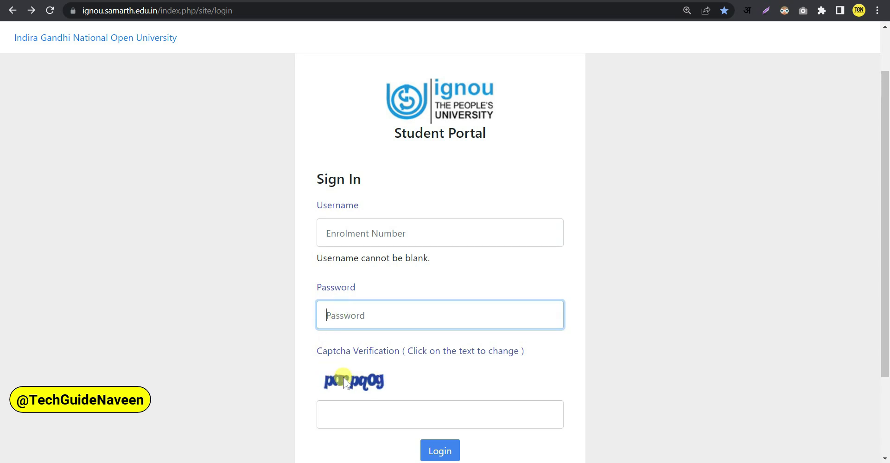
{"action": "left_click", "coordinate": [341, 407]}
{"action": "scroll", "coordinate": [417, 419], "scroll_direction": "down", "scroll_amount": 1}
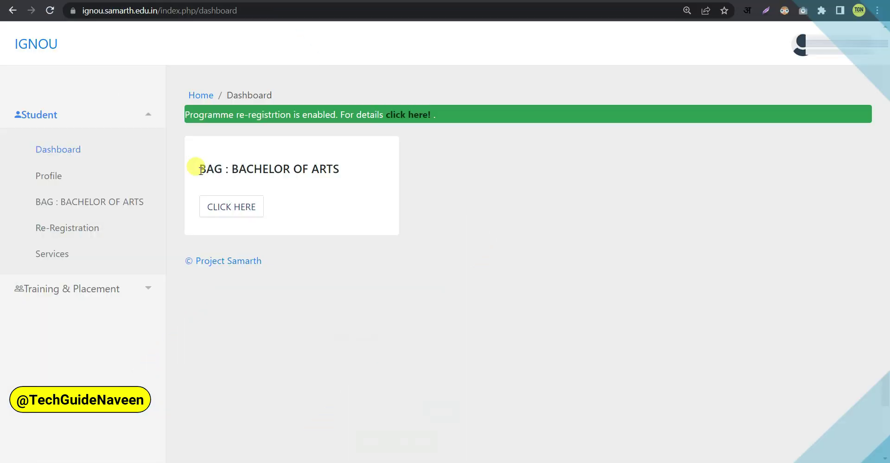
Step: Open the BAG : BACHELOR OF ARTS programme from the student dashboard
{"action": "left_click_drag", "start_coordinate": [197, 168], "coordinate": [344, 170]}
{"action": "left_click", "coordinate": [346, 214]}
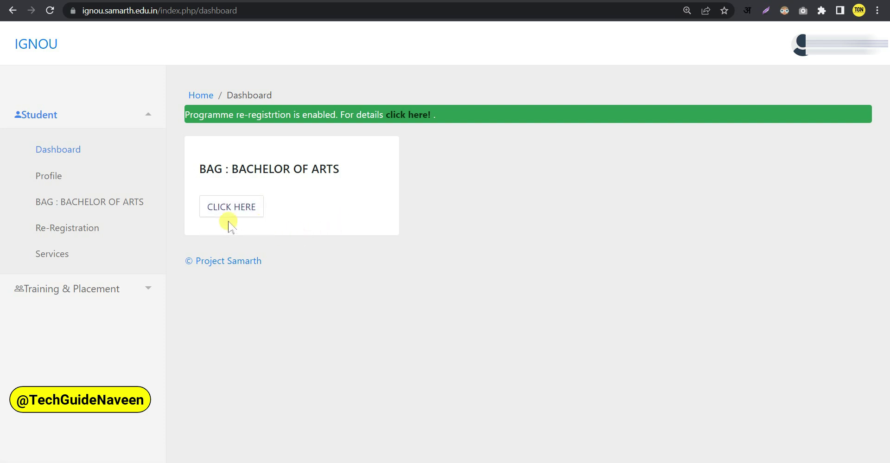
{"action": "left_click", "coordinate": [252, 202]}
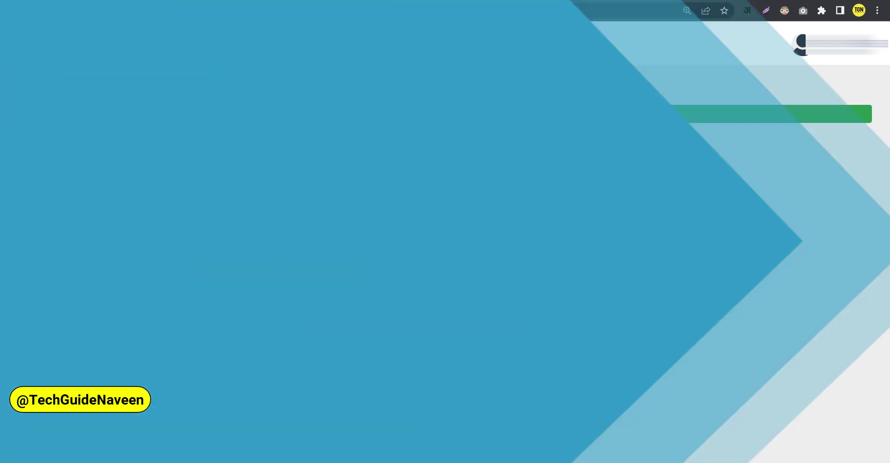
Step: Examine the re-registration notice on the programme page for the open session and the eligible year
{"action": "left_click_drag", "start_coordinate": [210, 129], "coordinate": [791, 124]}
{"action": "left_click", "coordinate": [741, 126]}
{"action": "left_click_drag", "start_coordinate": [702, 127], "coordinate": [778, 127]}
{"action": "left_click", "coordinate": [650, 147]}
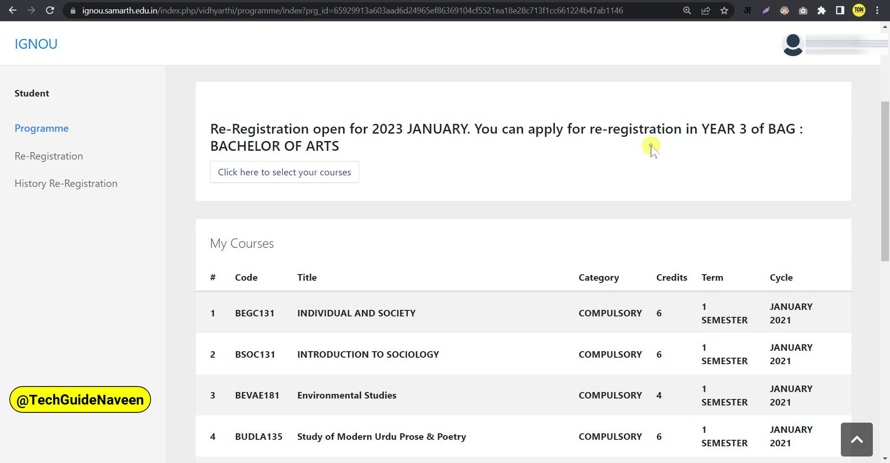
{"action": "left_click_drag", "start_coordinate": [211, 129], "coordinate": [353, 145]}
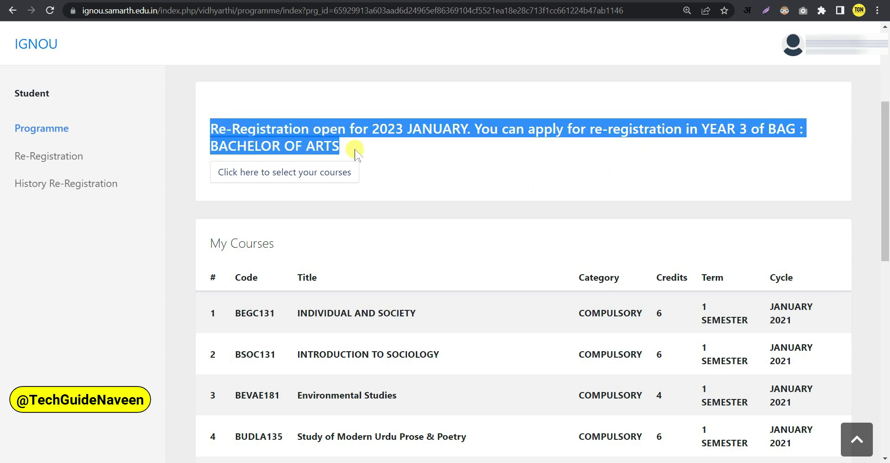
{"action": "left_click", "coordinate": [324, 135]}
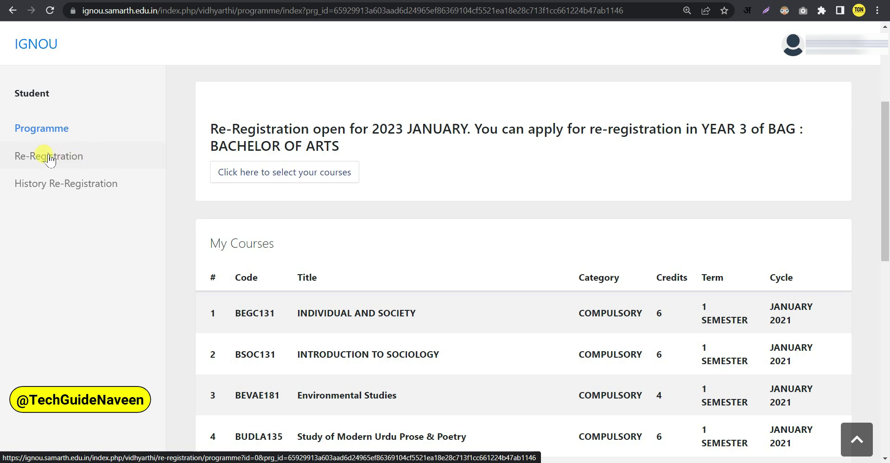
Step: Go to the programme's re-registration section and open the course selection form
{"action": "left_click", "coordinate": [50, 160]}
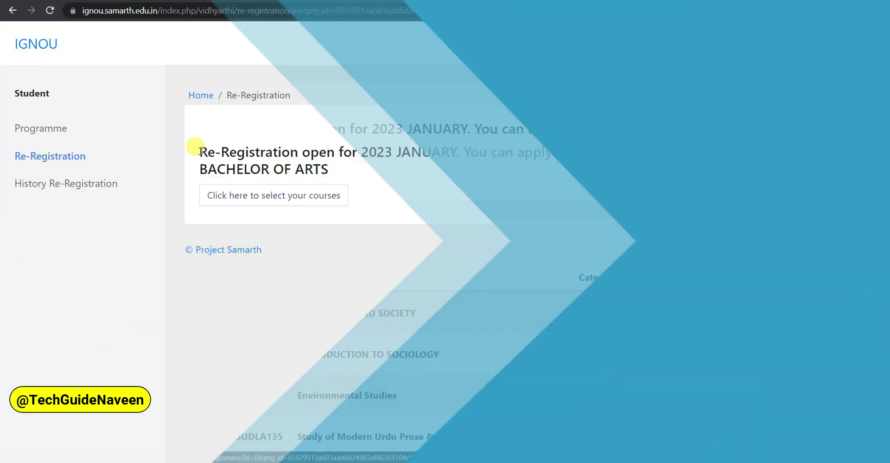
{"action": "left_click_drag", "start_coordinate": [199, 152], "coordinate": [382, 183]}
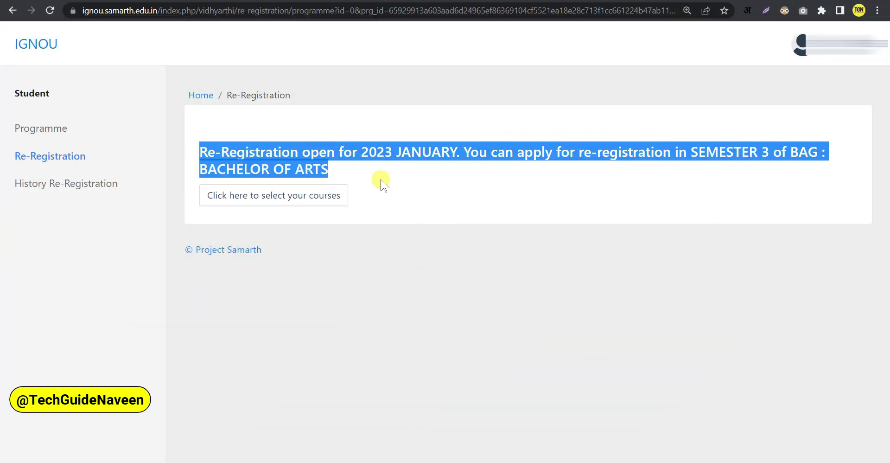
{"action": "left_click", "coordinate": [380, 180]}
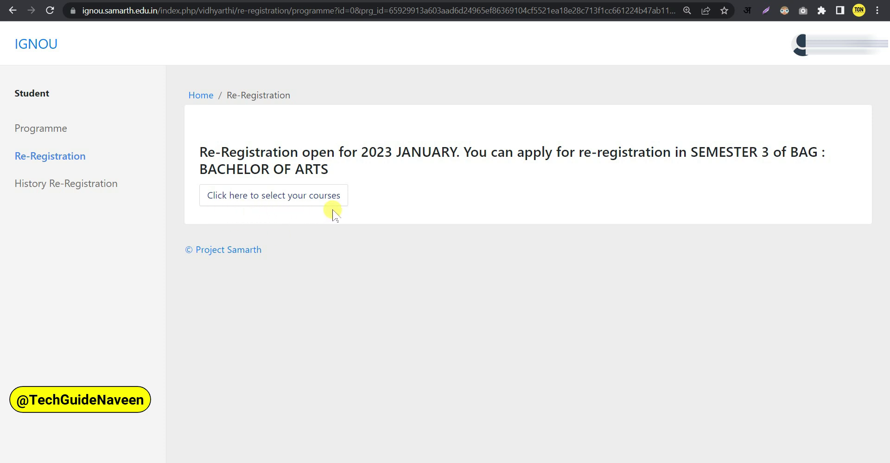
{"action": "left_click", "coordinate": [321, 202]}
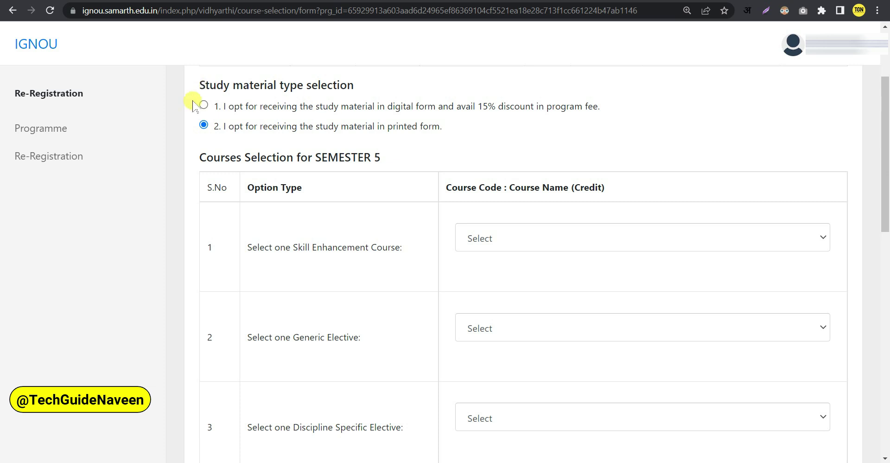
Step: Opt for receiving the study material in digital form with the 15% programme fee discount, and read its terms
{"action": "left_click_drag", "start_coordinate": [196, 83], "coordinate": [363, 95]}
{"action": "left_click", "coordinate": [343, 89]}
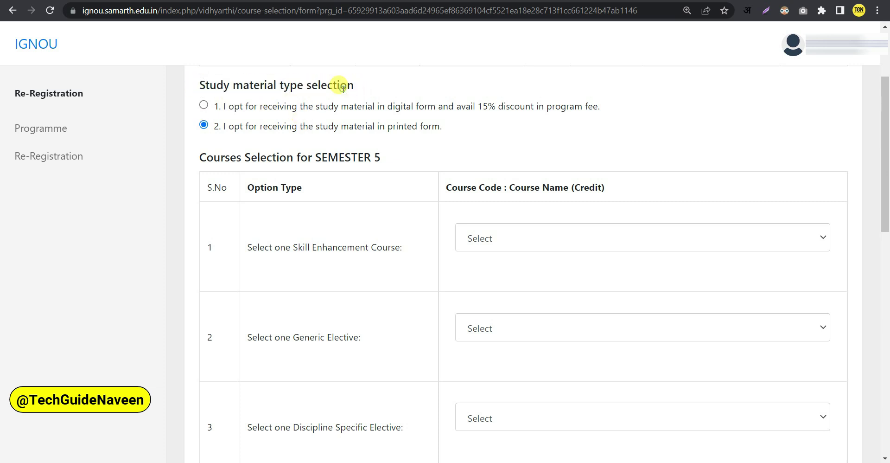
{"action": "left_click", "coordinate": [204, 105]}
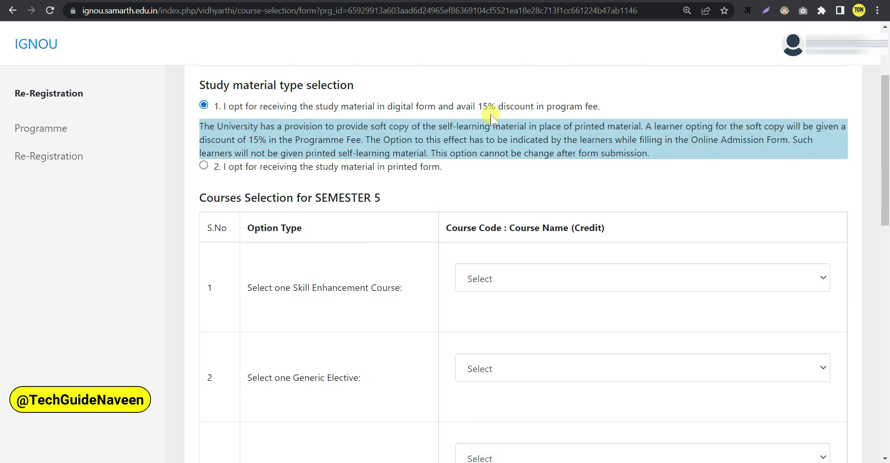
{"action": "left_click_drag", "start_coordinate": [370, 127], "coordinate": [405, 126]}
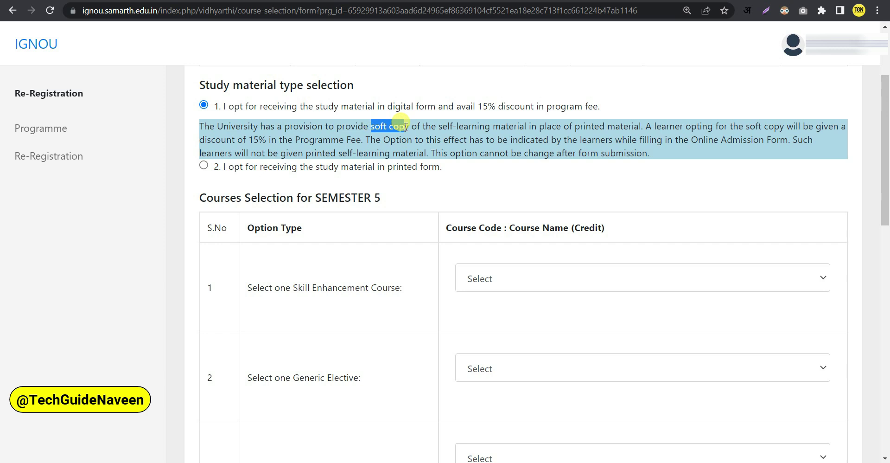
Step: Review the 15% programme fee discount wording, and opt for receiving the study material in printed form instead
{"action": "left_click", "coordinate": [424, 129]}
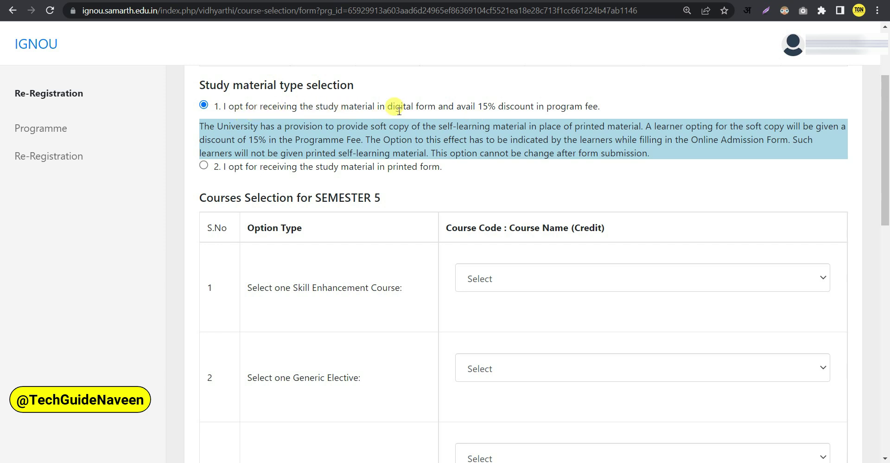
{"action": "left_click_drag", "start_coordinate": [477, 104], "coordinate": [557, 106]}
{"action": "left_click_drag", "start_coordinate": [600, 113], "coordinate": [604, 110]}
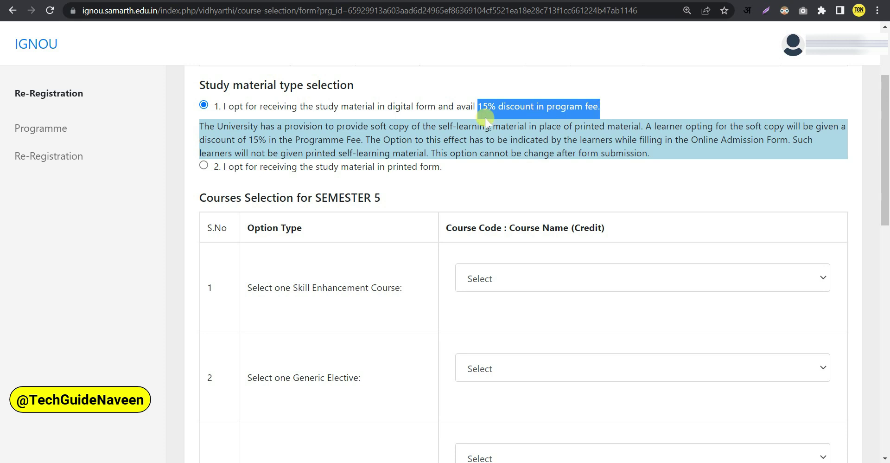
{"action": "left_click", "coordinate": [430, 131]}
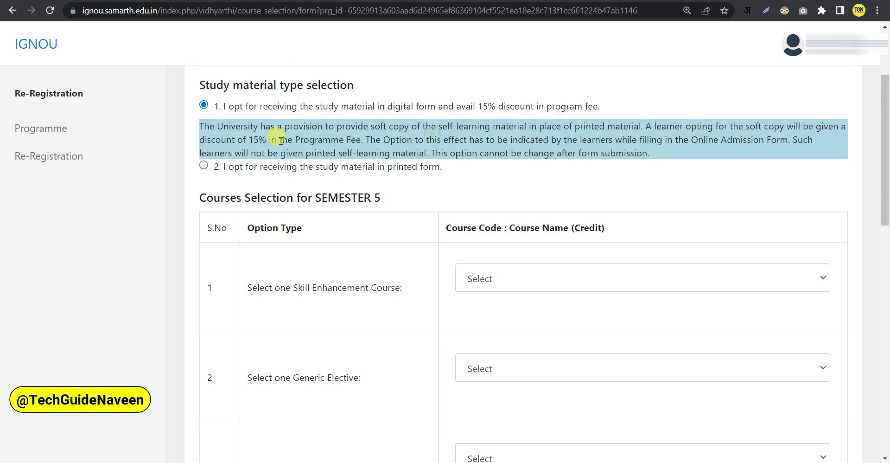
{"action": "left_click", "coordinate": [204, 165]}
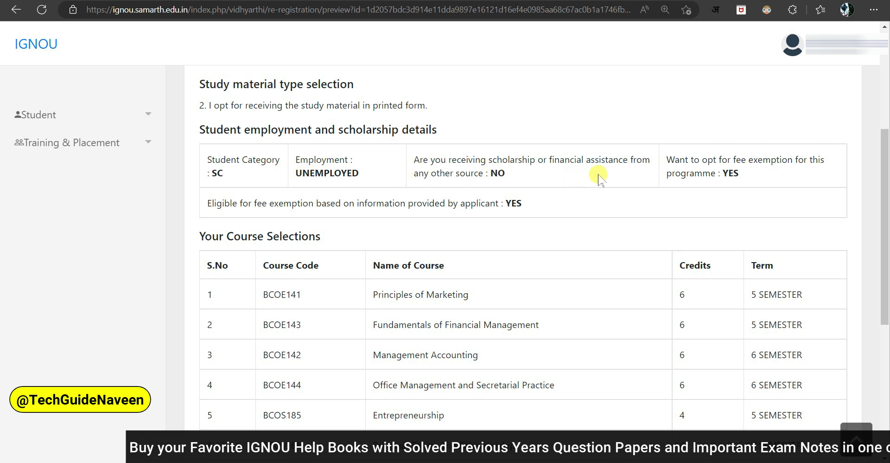
Step: Examine the employment status and the scholarship or financial assistance answer in the re-registration preview
{"action": "double_click", "coordinate": [296, 158]}
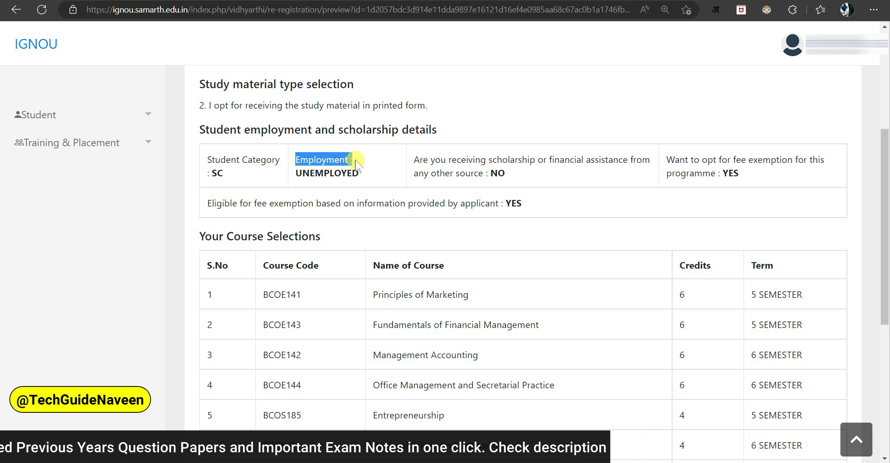
{"action": "left_click", "coordinate": [311, 173]}
{"action": "left_click_drag", "start_coordinate": [297, 172], "coordinate": [337, 176]}
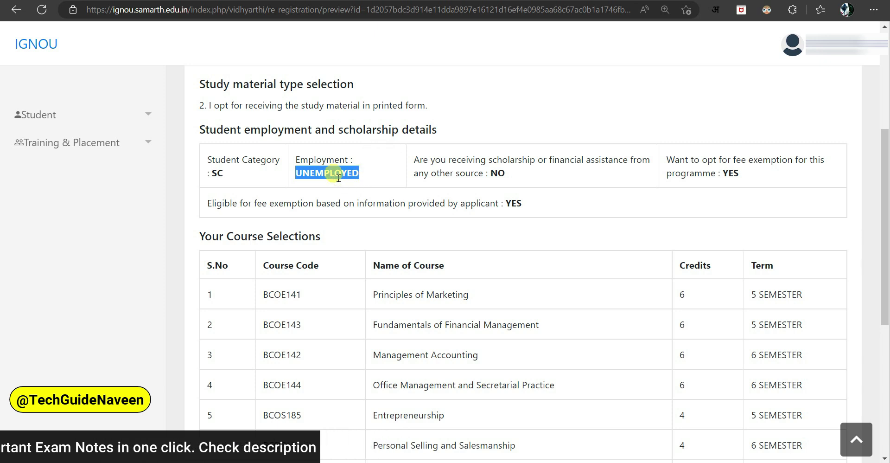
{"action": "left_click", "coordinate": [321, 183]}
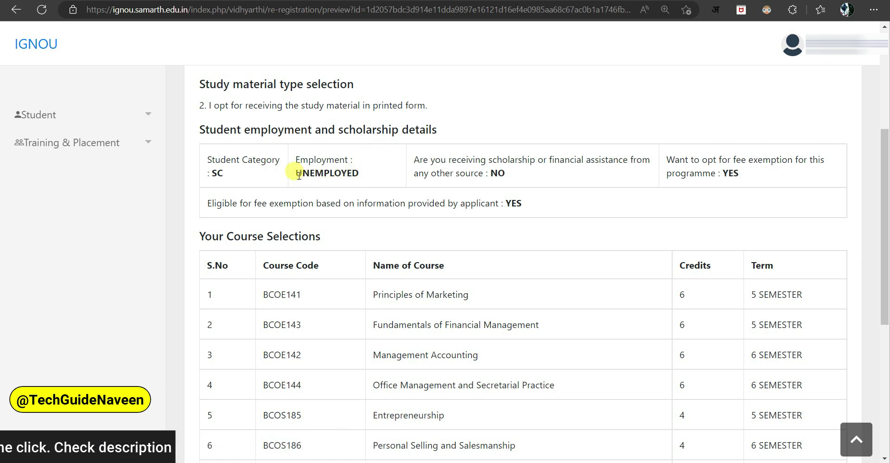
{"action": "left_click_drag", "start_coordinate": [295, 172], "coordinate": [363, 176]}
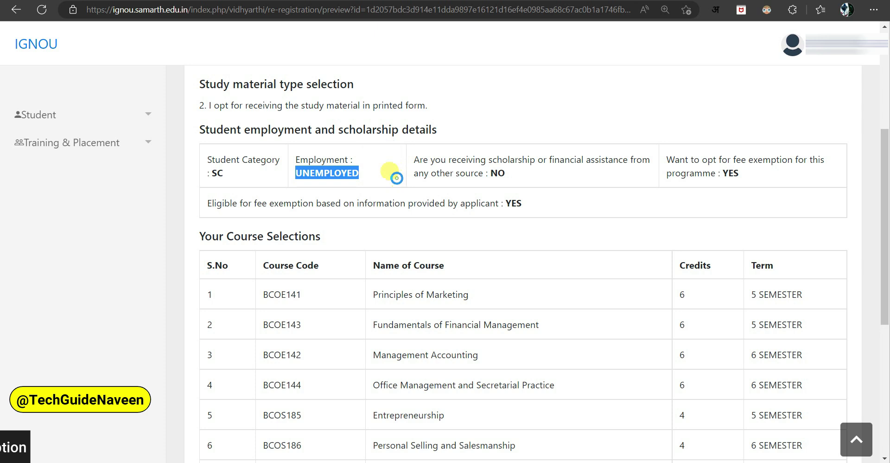
{"action": "left_click_drag", "start_coordinate": [413, 159], "coordinate": [648, 160]}
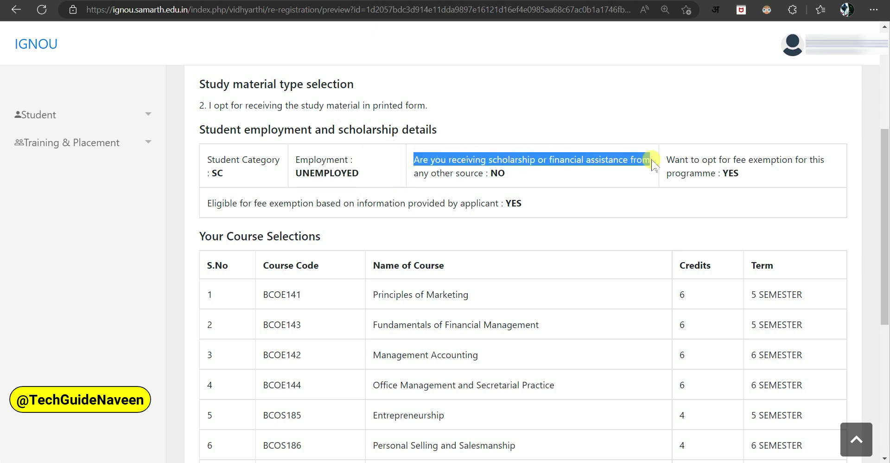
{"action": "left_click", "coordinate": [516, 174]}
{"action": "left_click_drag", "start_coordinate": [489, 176], "coordinate": [504, 177]}
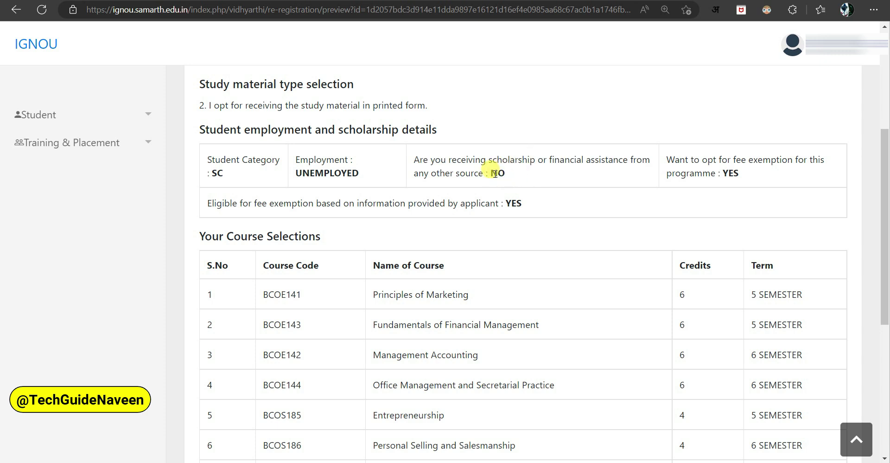
{"action": "left_click_drag", "start_coordinate": [492, 174], "coordinate": [506, 175]}
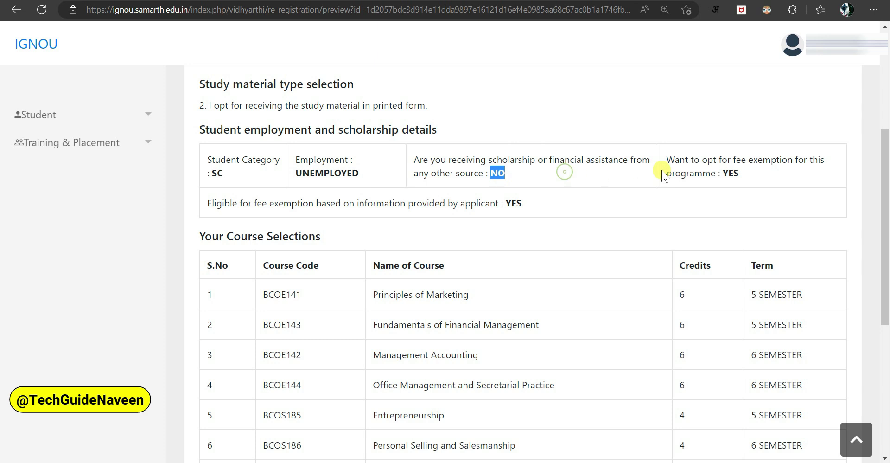
Step: Check the fee exemption option and the applicant's eligibility for it in the re-registration preview
{"action": "left_click_drag", "start_coordinate": [662, 162], "coordinate": [829, 165]}
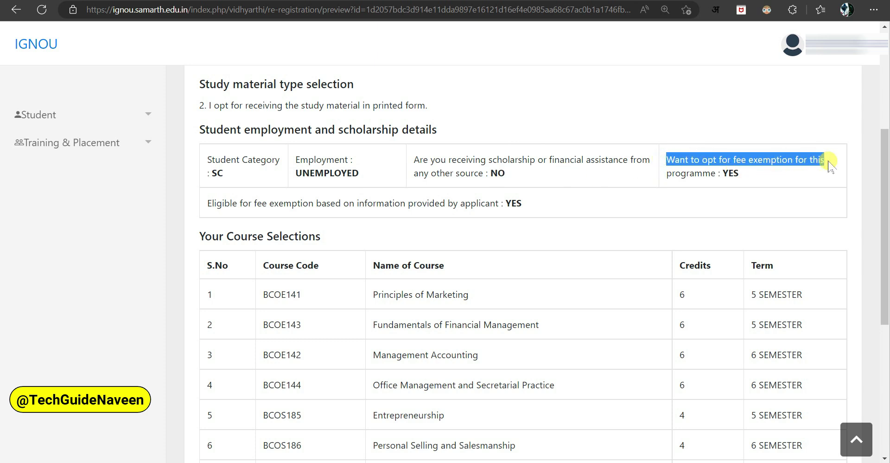
{"action": "left_click", "coordinate": [828, 164]}
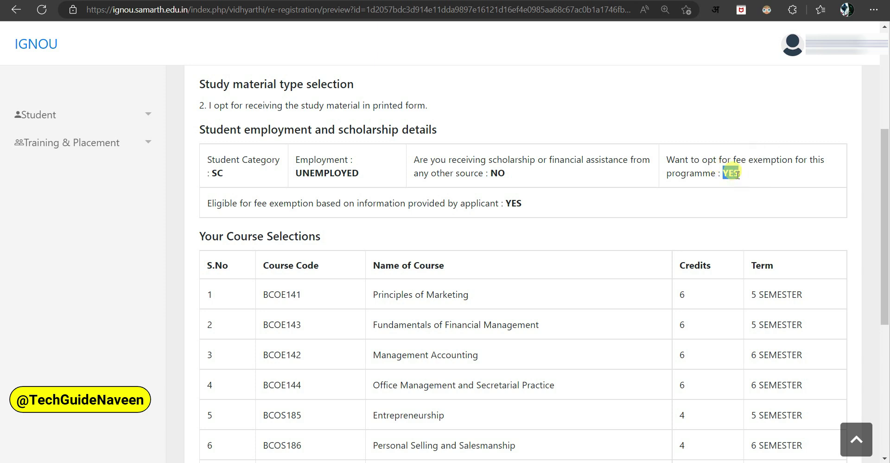
{"action": "left_click", "coordinate": [722, 171]}
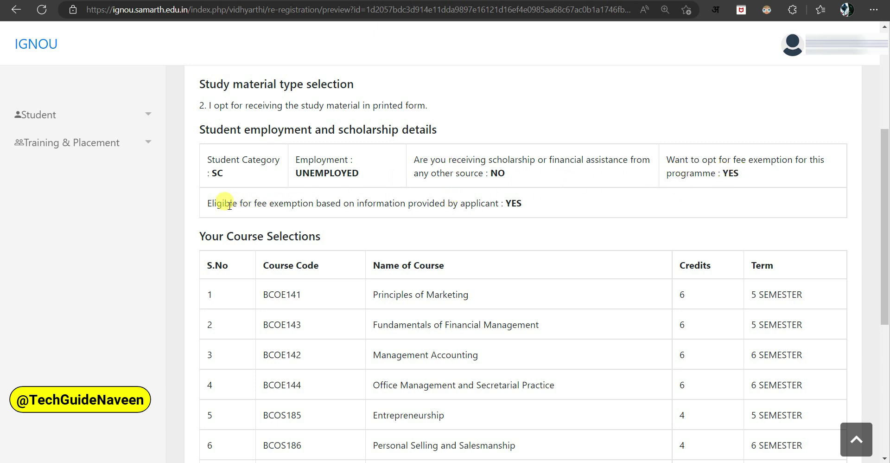
{"action": "left_click_drag", "start_coordinate": [211, 203], "coordinate": [532, 202]}
{"action": "left_click", "coordinate": [508, 201]}
{"action": "left_click", "coordinate": [378, 178]}
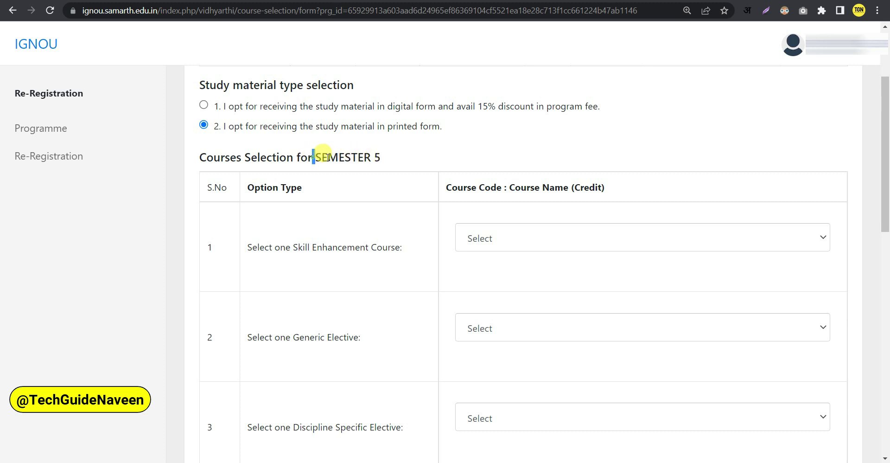
Step: Choose BHDG175 : मध्यकालीन भारतीय साहित्य एवं संस्कृति as Semester 5's skill enhancement course and BHDG173 : समाचार पत्र और फीचर लेखन as its generic elective
{"action": "left_click_drag", "start_coordinate": [312, 157], "coordinate": [396, 159]}
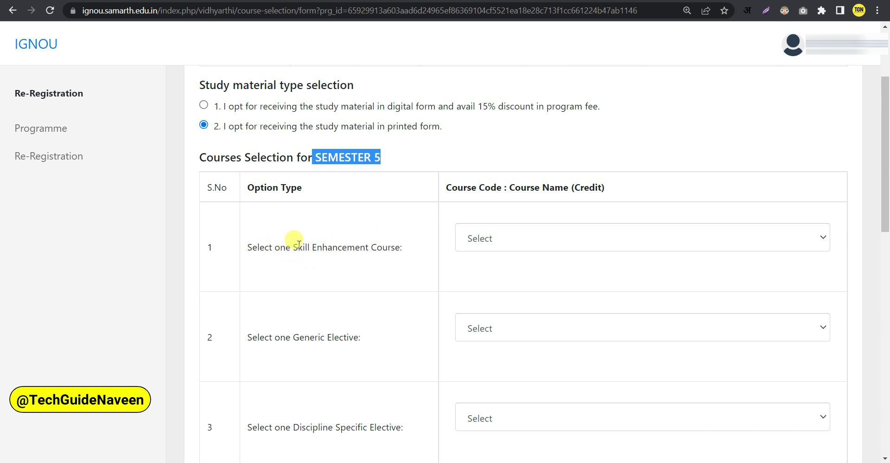
{"action": "left_click_drag", "start_coordinate": [293, 246], "coordinate": [409, 252]}
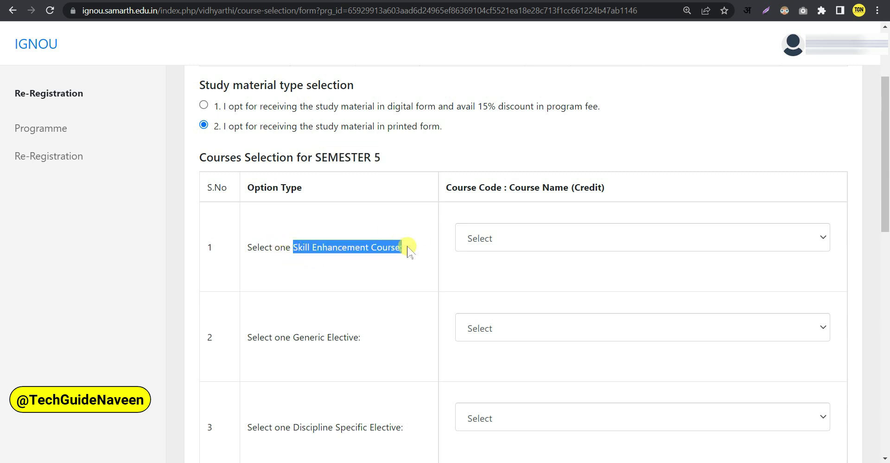
{"action": "left_click", "coordinate": [416, 257]}
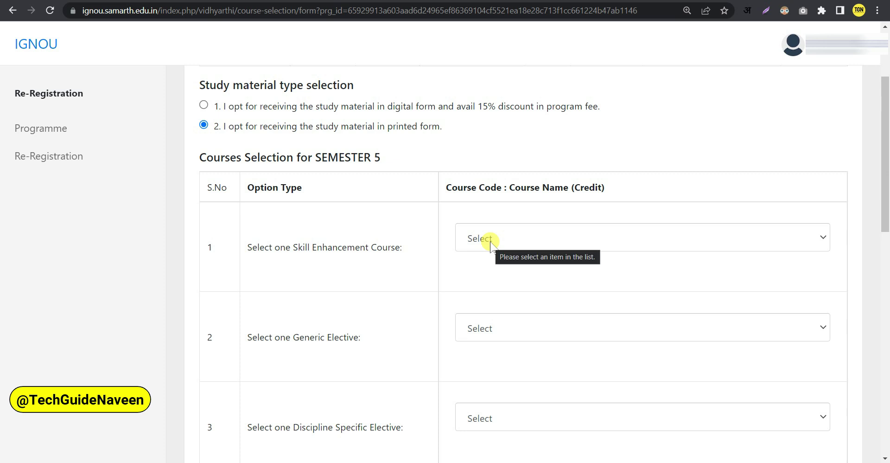
{"action": "left_click", "coordinate": [490, 245]}
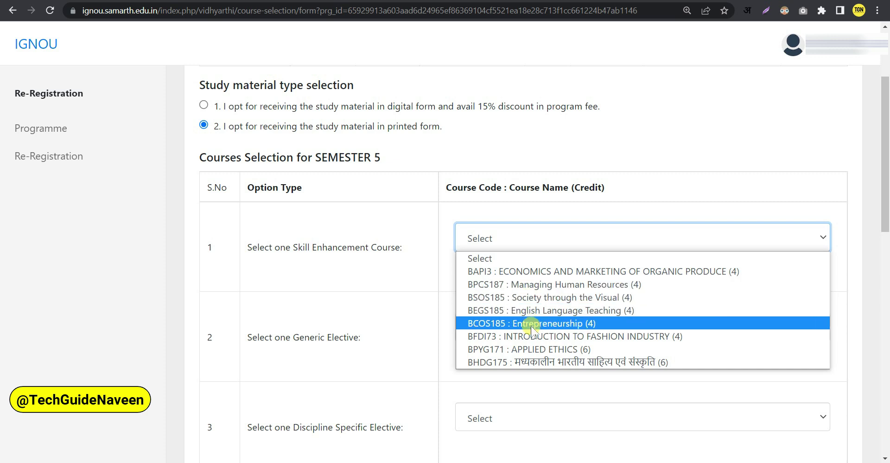
{"action": "left_click", "coordinate": [544, 362]}
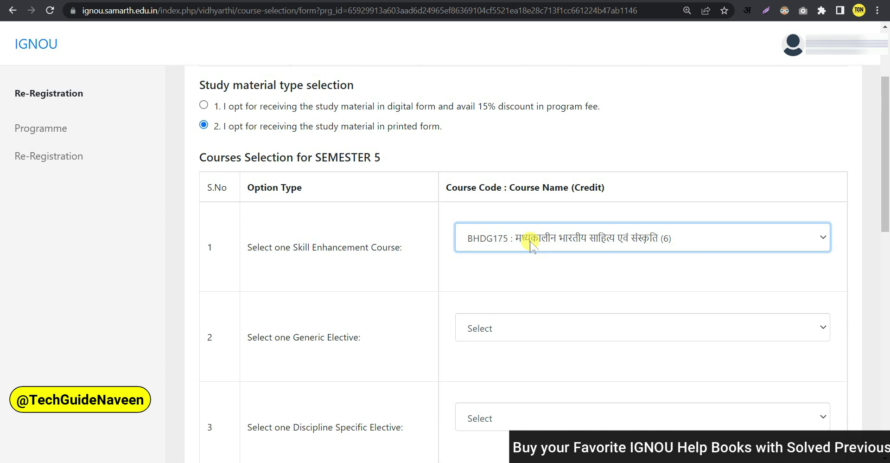
{"action": "left_click", "coordinate": [533, 328]}
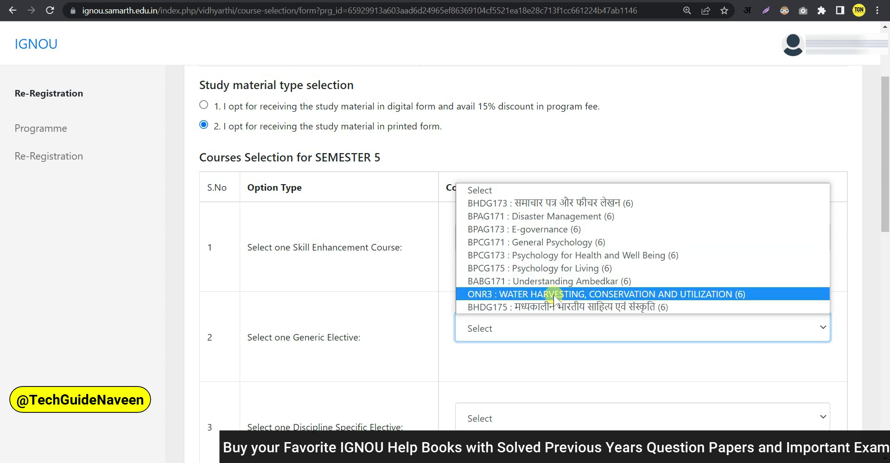
{"action": "left_click", "coordinate": [551, 202]}
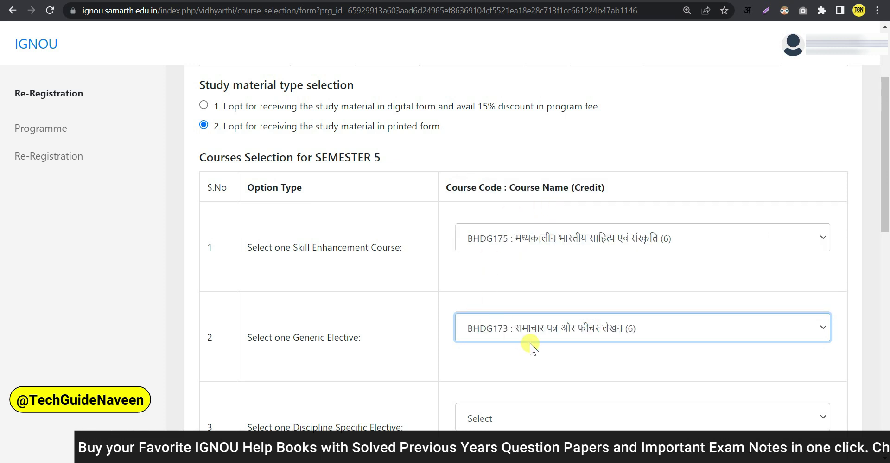
Step: Choose BSOE143 : Environmental Sociology and BEGE145 : Soft Skills as the two discipline specific electives for Semester 5
{"action": "scroll", "coordinate": [529, 324], "scroll_direction": "down", "scroll_amount": 2}
{"action": "left_click", "coordinate": [512, 302]}
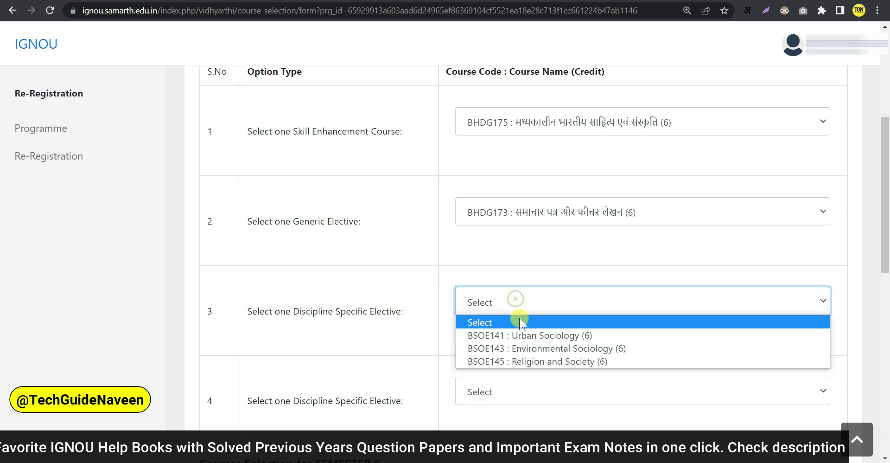
{"action": "left_click", "coordinate": [514, 347]}
{"action": "scroll", "coordinate": [528, 325], "scroll_direction": "down", "scroll_amount": 1}
{"action": "scroll", "coordinate": [517, 299], "scroll_direction": "down", "scroll_amount": 2}
{"action": "left_click", "coordinate": [527, 276]}
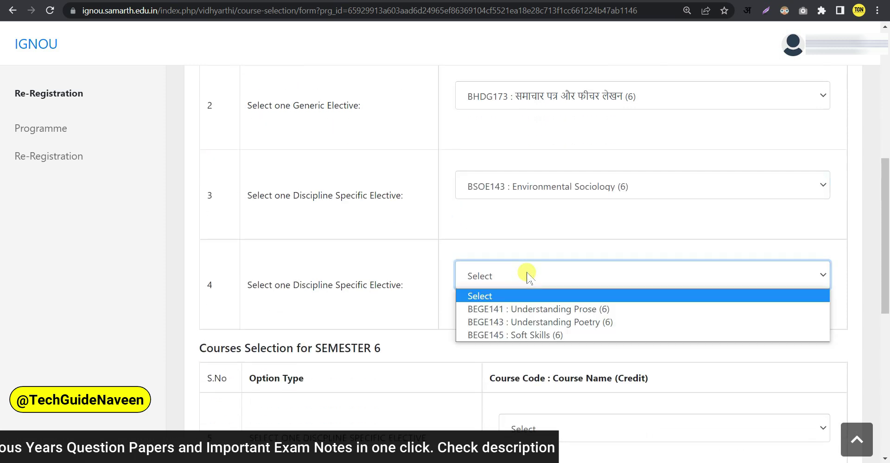
{"action": "left_click", "coordinate": [535, 334]}
Step: For Semester 6, choose BSOE142 : Indian Sociological Traditions as discipline specific elective 5 and BEGS186 : Business Communication as the skill enhancement course
{"action": "scroll", "coordinate": [517, 309], "scroll_direction": "down", "scroll_amount": 2}
{"action": "left_click_drag", "start_coordinate": [315, 232], "coordinate": [389, 232]}
{"action": "left_click", "coordinate": [421, 234]}
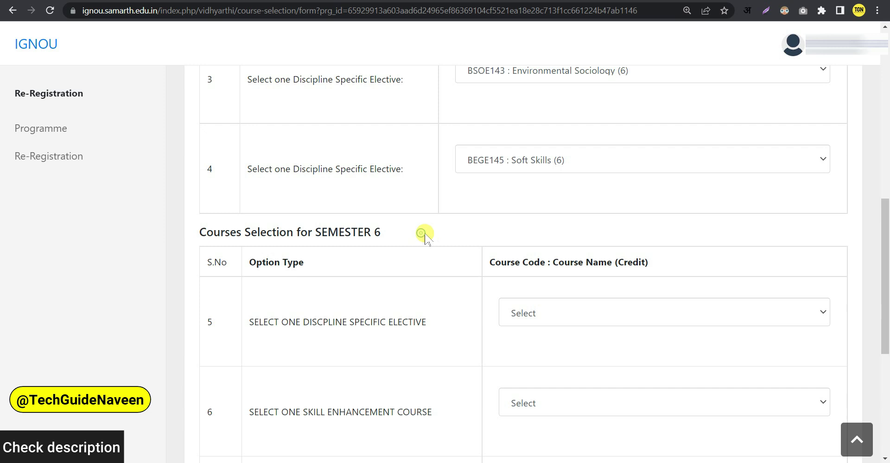
{"action": "left_click", "coordinate": [523, 312]}
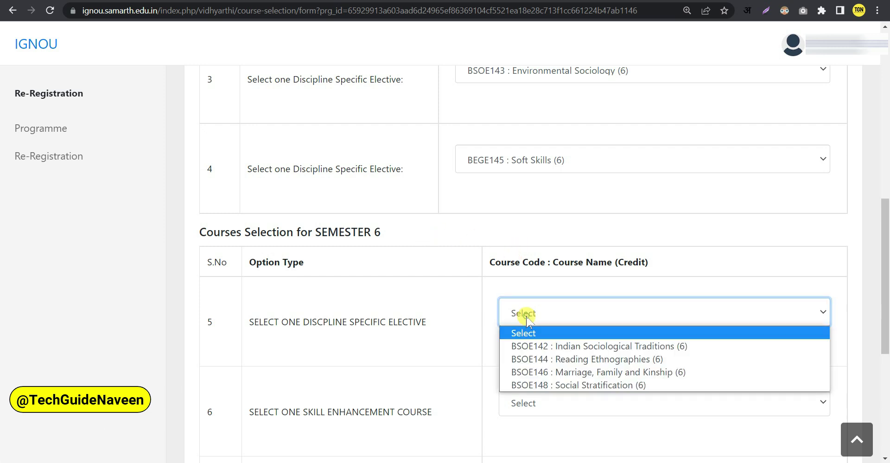
{"action": "left_click", "coordinate": [580, 345]}
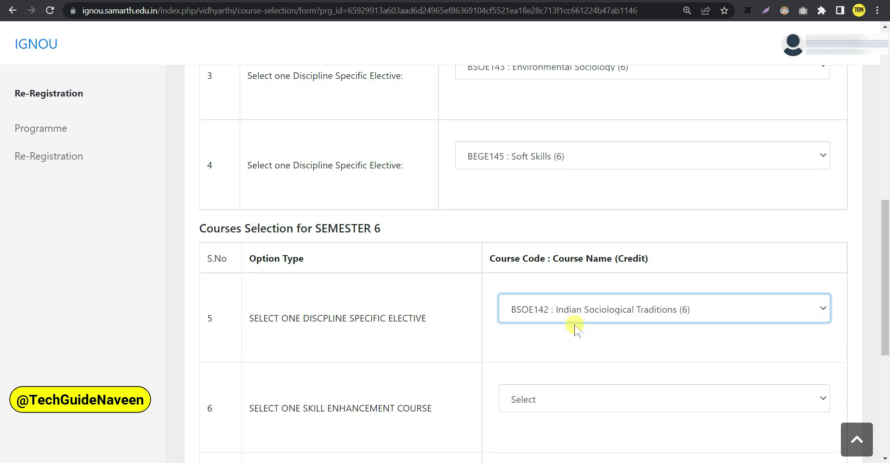
{"action": "scroll", "coordinate": [574, 323], "scroll_direction": "down", "scroll_amount": 2}
{"action": "left_click", "coordinate": [562, 286]}
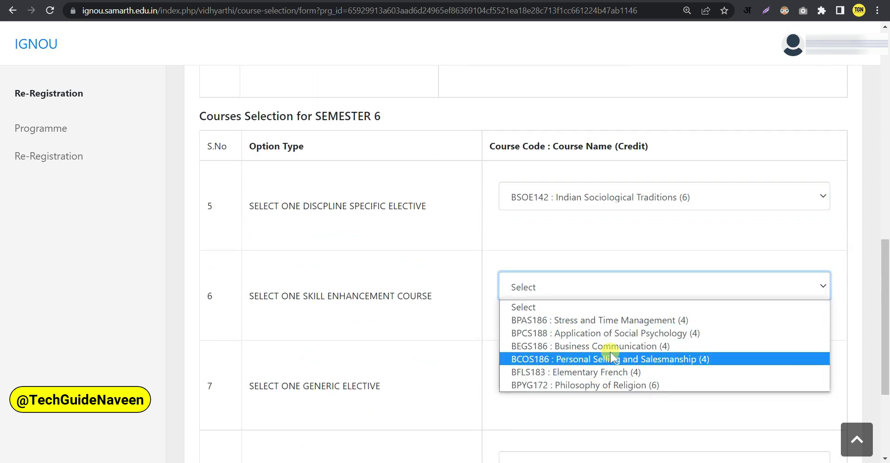
{"action": "left_click", "coordinate": [583, 353]}
Step: Choose BGDG172 : Gender Sensitization: Society and Culture as Semester 6's generic elective and BEGE142 : Understanding Drama as discipline specific elective 8, and review all selections
{"action": "scroll", "coordinate": [533, 297], "scroll_direction": "down", "scroll_amount": 2}
{"action": "left_click", "coordinate": [558, 258]}
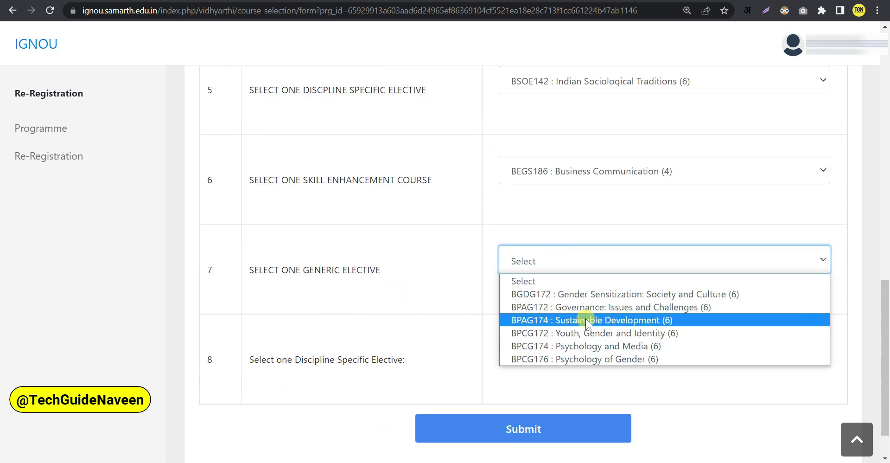
{"action": "left_click", "coordinate": [602, 307]}
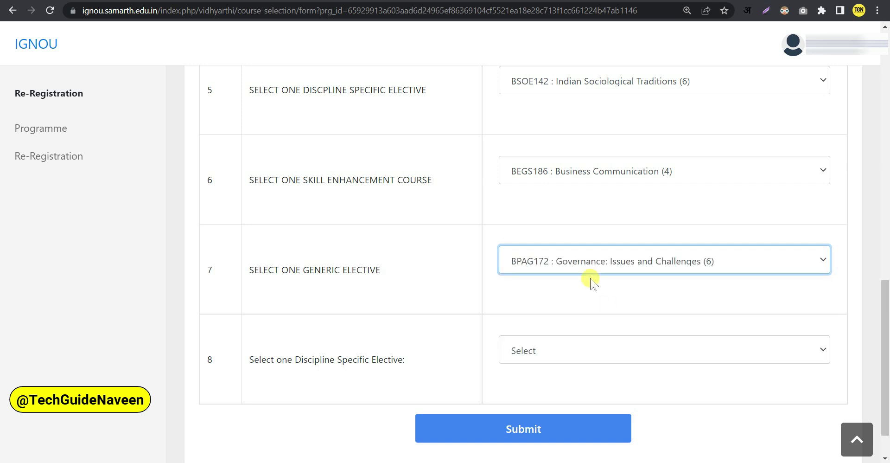
{"action": "left_click", "coordinate": [589, 268]}
{"action": "left_click", "coordinate": [584, 297]}
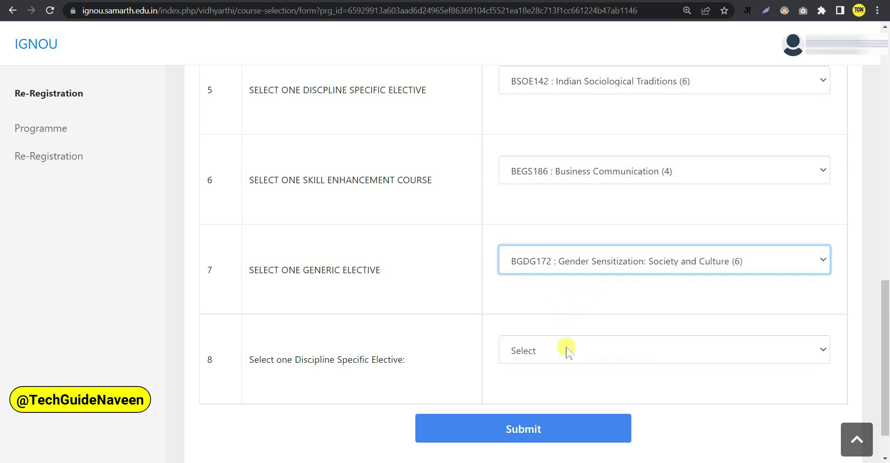
{"action": "left_click", "coordinate": [567, 349]}
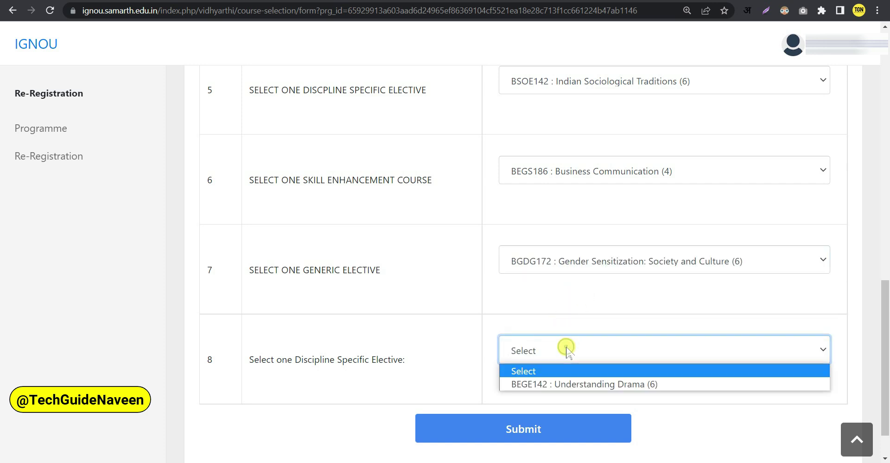
{"action": "left_click", "coordinate": [561, 385]}
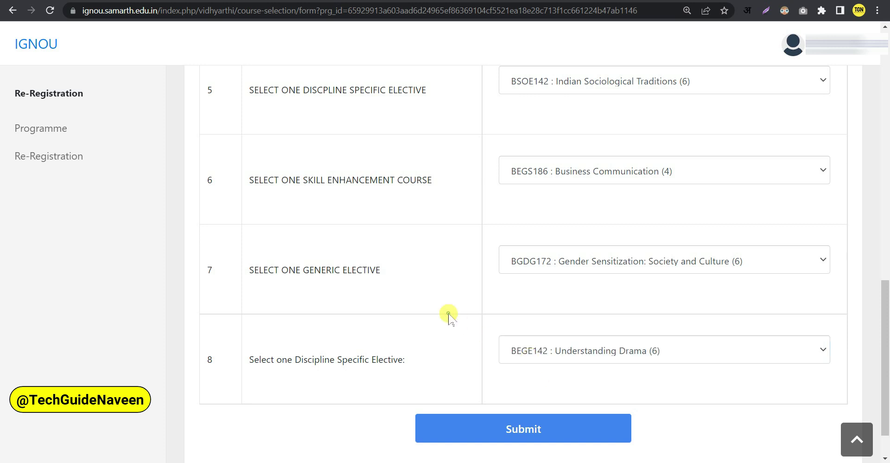
{"action": "scroll", "coordinate": [478, 296], "scroll_direction": "up", "scroll_amount": 9}
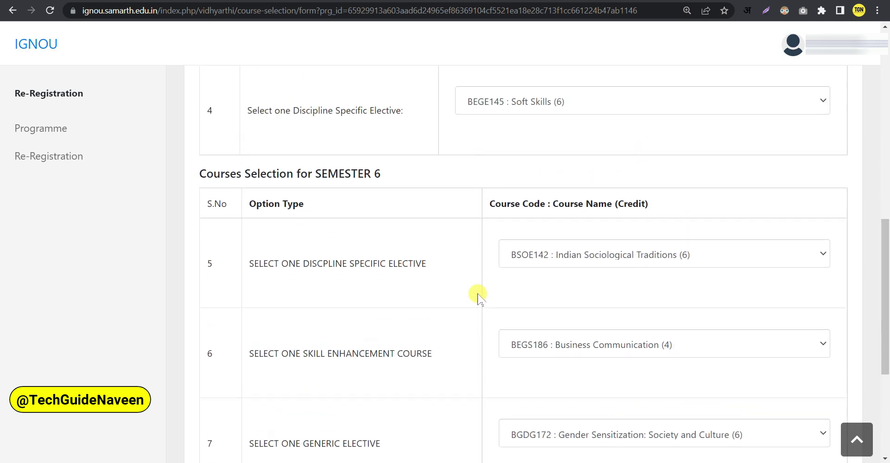
{"action": "scroll", "coordinate": [478, 297], "scroll_direction": "up", "scroll_amount": 1}
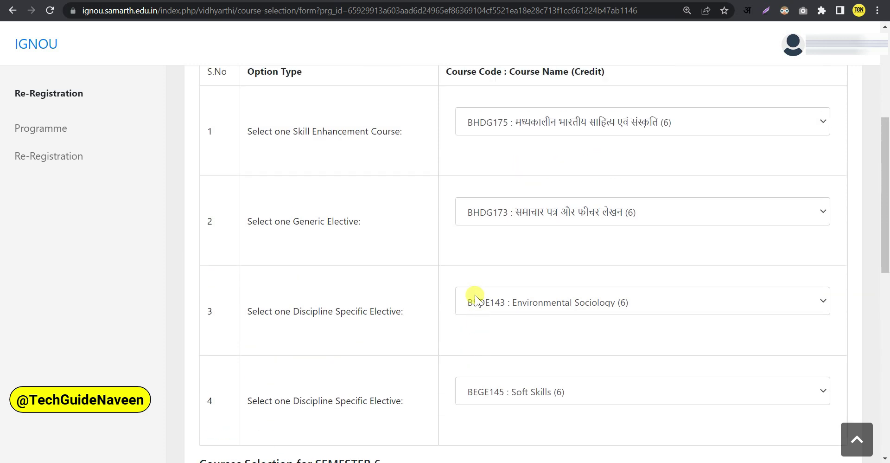
Step: Review the Semester 5 and Semester 6 course choices and submit the course selection form
{"action": "scroll", "coordinate": [478, 301], "scroll_direction": "down", "scroll_amount": 10}
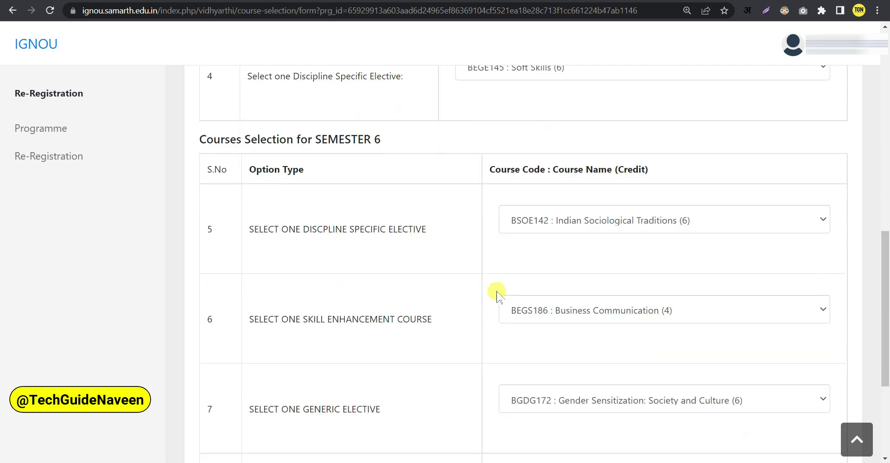
{"action": "left_click", "coordinate": [517, 378]}
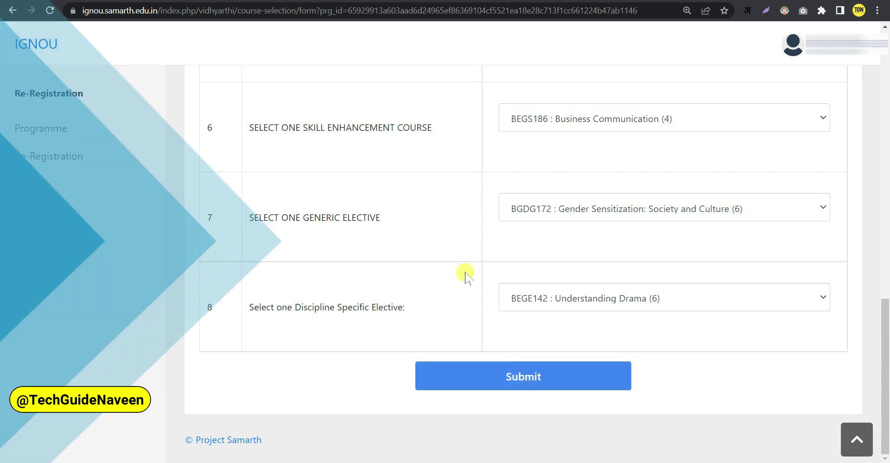
{"action": "scroll", "coordinate": [464, 273], "scroll_direction": "up", "scroll_amount": 7}
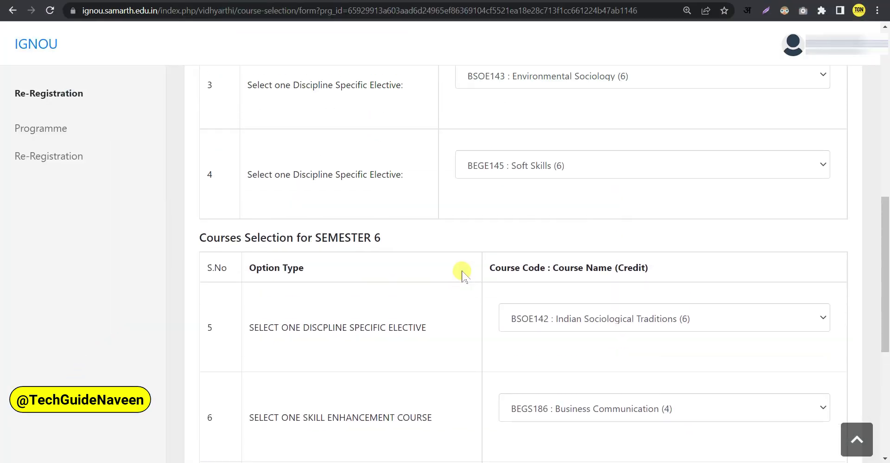
{"action": "scroll", "coordinate": [464, 273], "scroll_direction": "up", "scroll_amount": 5}
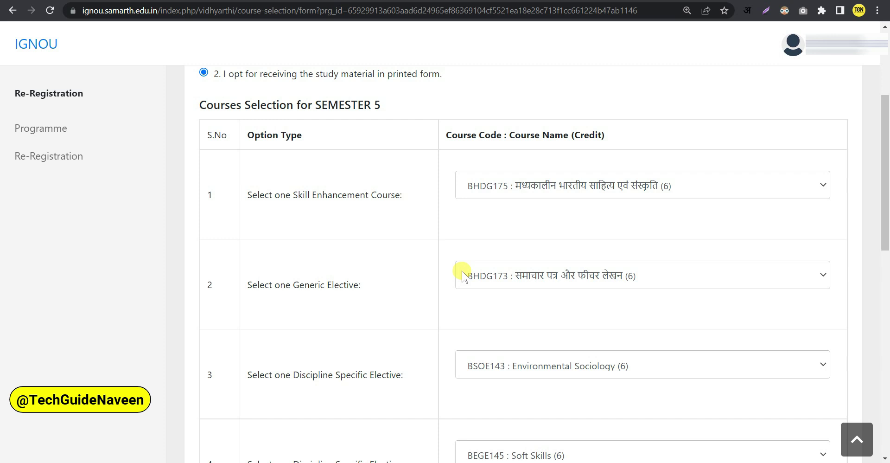
{"action": "scroll", "coordinate": [464, 279], "scroll_direction": "down", "scroll_amount": 10}
{"action": "left_click", "coordinate": [495, 383]}
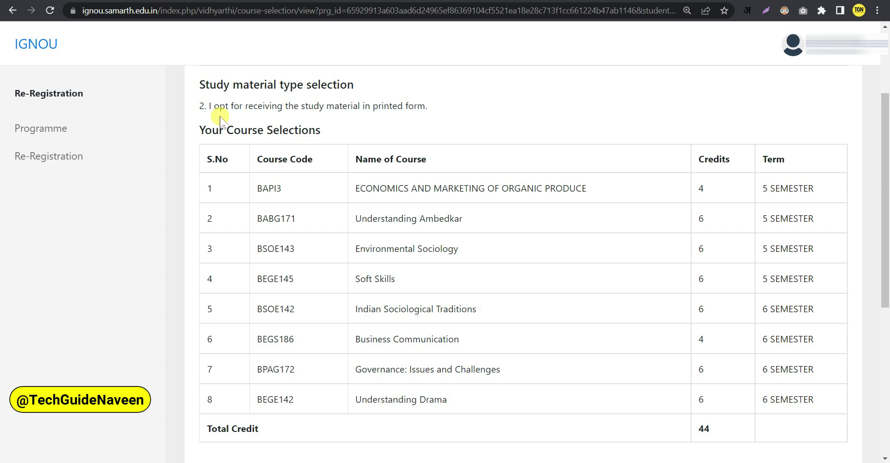
Step: Check the study material option, the selected courses and the total re-registration fee on the submitted summary
{"action": "left_click_drag", "start_coordinate": [209, 108], "coordinate": [427, 107]}
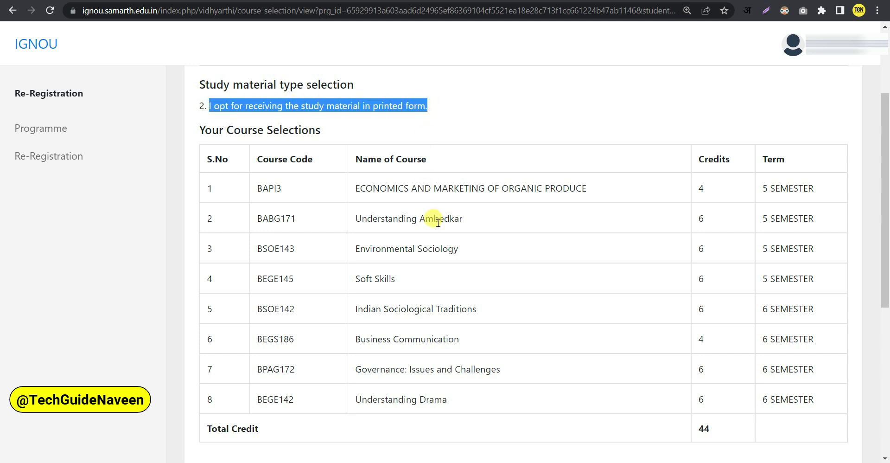
{"action": "scroll", "coordinate": [438, 221], "scroll_direction": "down", "scroll_amount": 6}
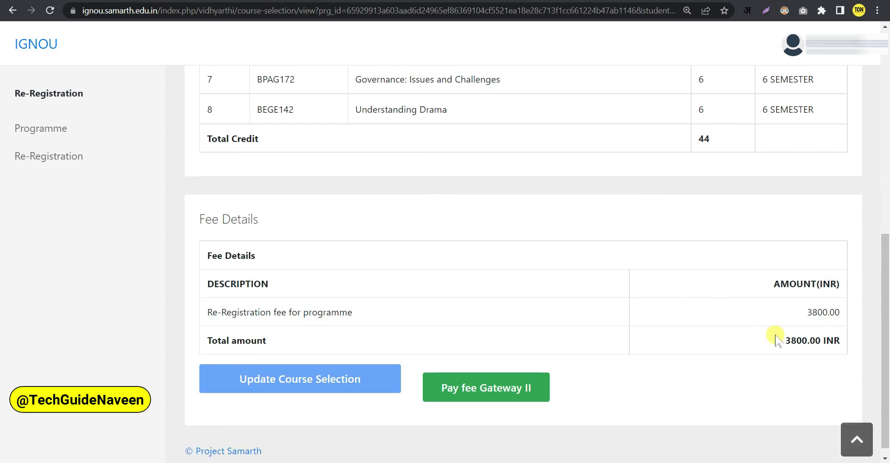
{"action": "left_click_drag", "start_coordinate": [782, 343], "coordinate": [842, 341]}
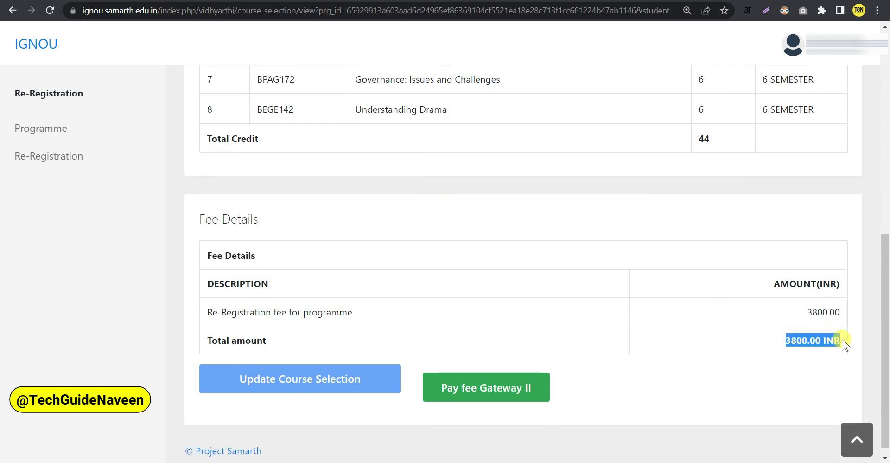
{"action": "left_click", "coordinate": [809, 343]}
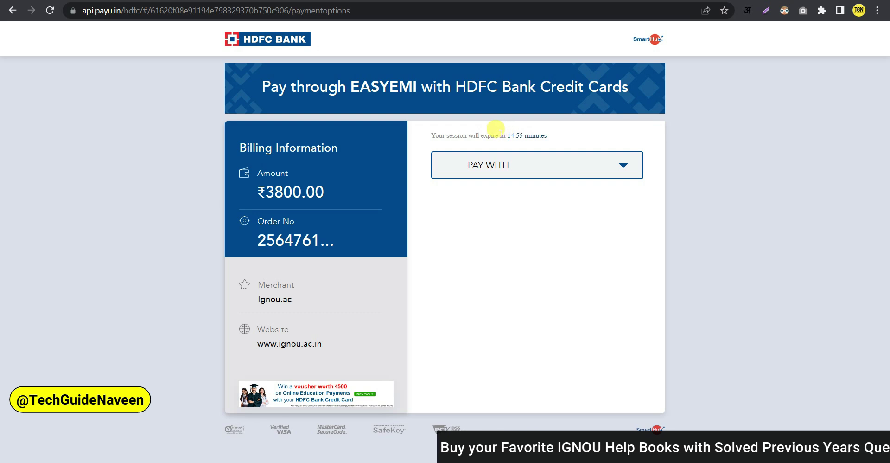
Step: Choose Net Banking as the payment method for the re-registration fee
{"action": "key", "text": "ctrl+plus"}
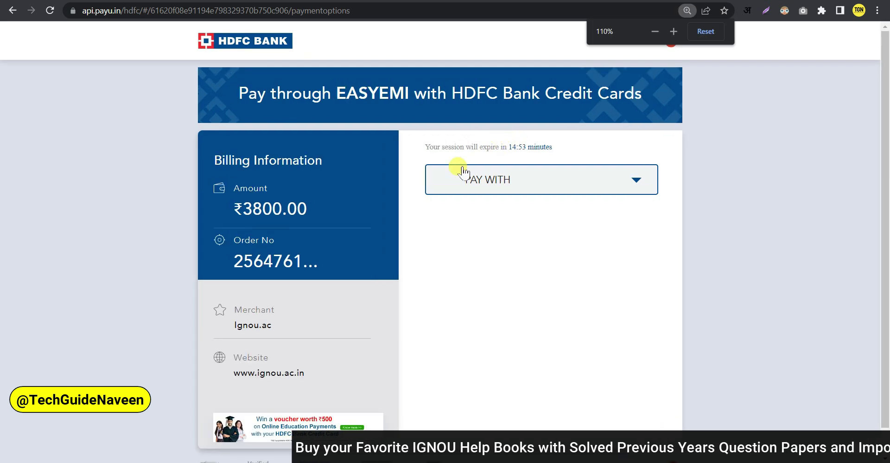
{"action": "key", "text": "ctrl+plus"}
{"action": "key", "text": "ctrl+plus"}
{"action": "scroll", "coordinate": [445, 194], "scroll_direction": "down", "scroll_amount": 2}
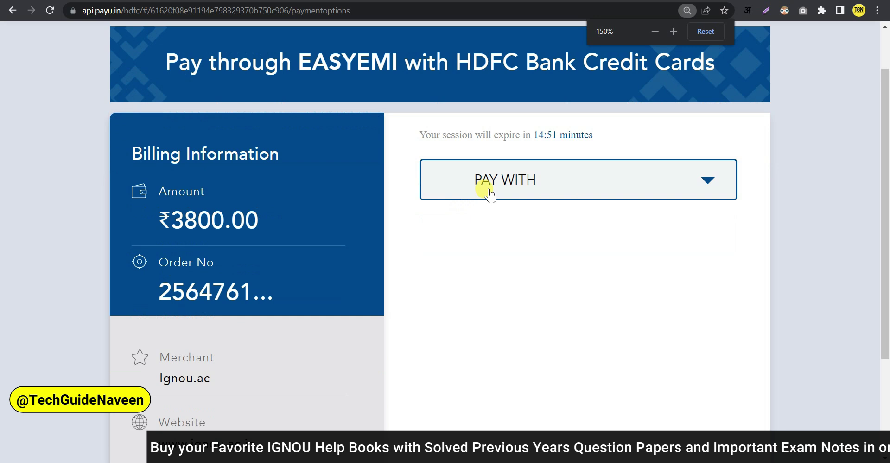
{"action": "left_click", "coordinate": [527, 185]}
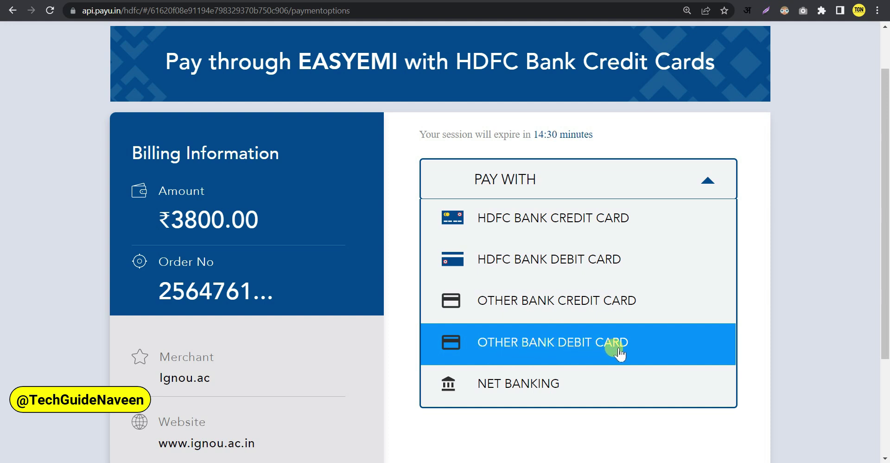
{"action": "left_click", "coordinate": [509, 382]}
Step: Examine the banks offered for net banking, including the quick option, the other banks and the bank search
{"action": "scroll", "coordinate": [547, 273], "scroll_direction": "down", "scroll_amount": 1}
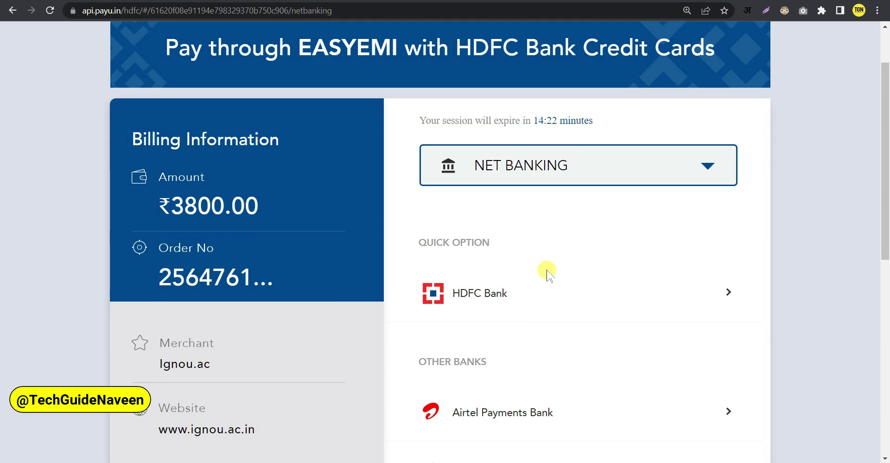
{"action": "scroll", "coordinate": [548, 274], "scroll_direction": "down", "scroll_amount": 3}
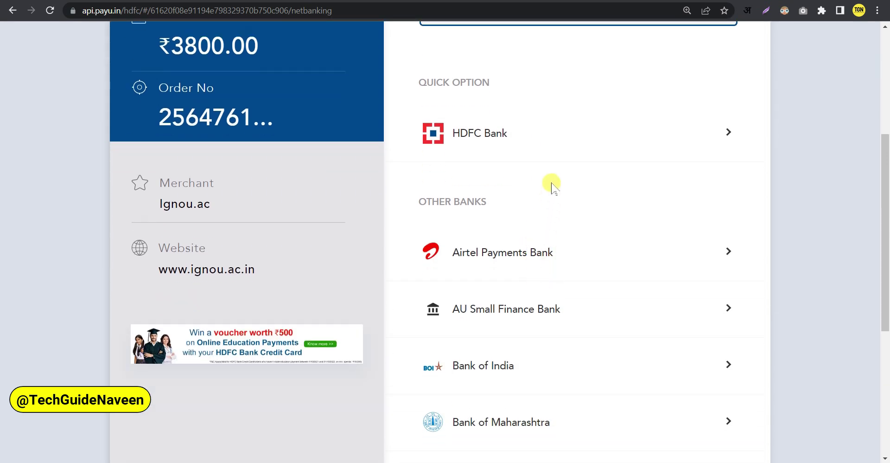
{"action": "scroll", "coordinate": [546, 287], "scroll_direction": "down", "scroll_amount": 2}
{"action": "scroll", "coordinate": [542, 304], "scroll_direction": "down", "scroll_amount": 4}
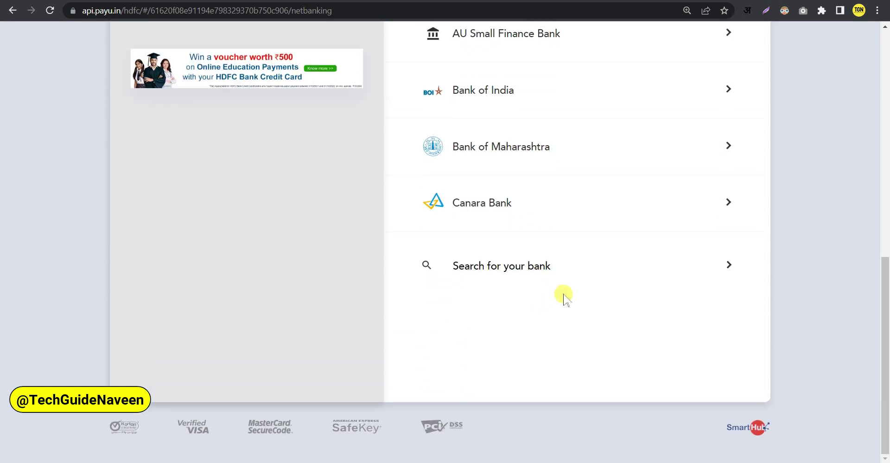
{"action": "scroll", "coordinate": [571, 275], "scroll_direction": "up", "scroll_amount": 2}
{"action": "scroll", "coordinate": [568, 264], "scroll_direction": "up", "scroll_amount": 7}
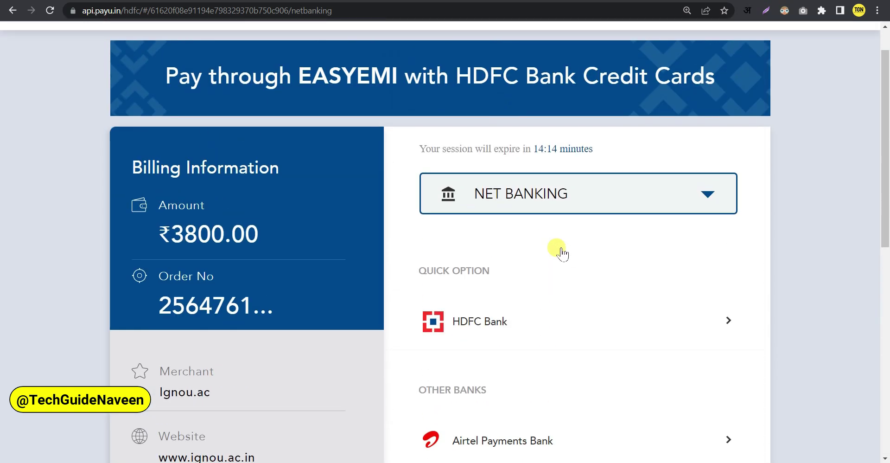
{"action": "scroll", "coordinate": [561, 278], "scroll_direction": "down", "scroll_amount": 6}
{"action": "scroll", "coordinate": [546, 386], "scroll_direction": "down", "scroll_amount": 1}
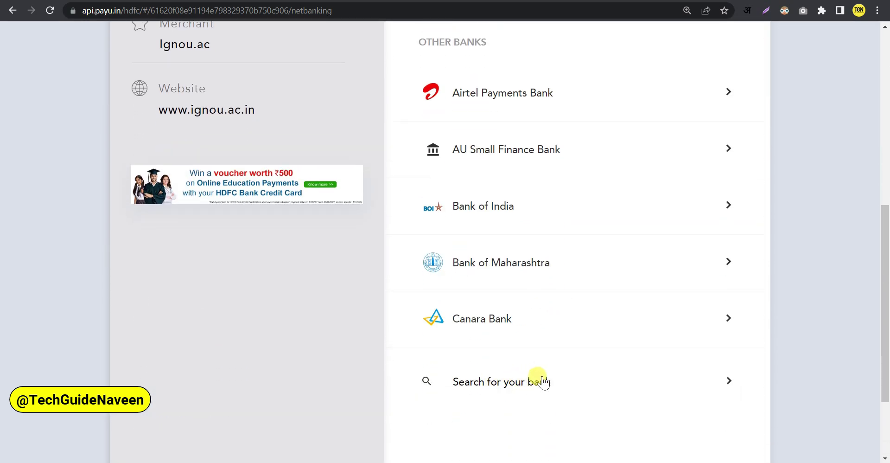
{"action": "scroll", "coordinate": [542, 366], "scroll_direction": "up", "scroll_amount": 6}
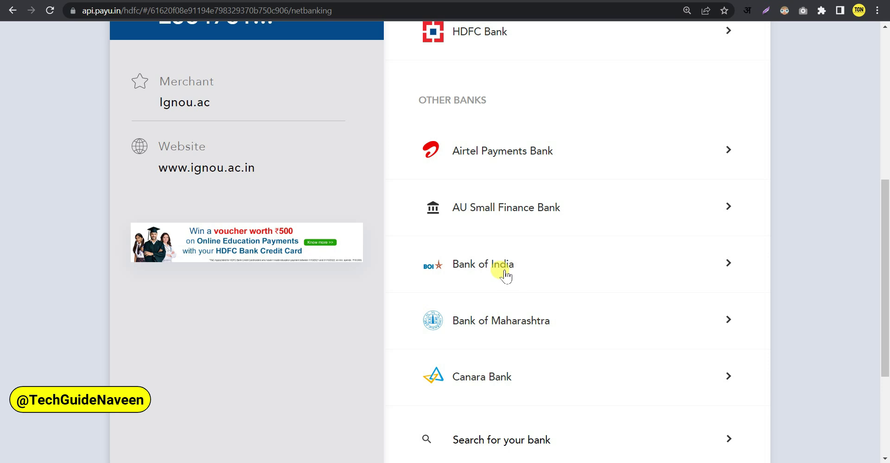
{"action": "scroll", "coordinate": [504, 273], "scroll_direction": "down", "scroll_amount": 4}
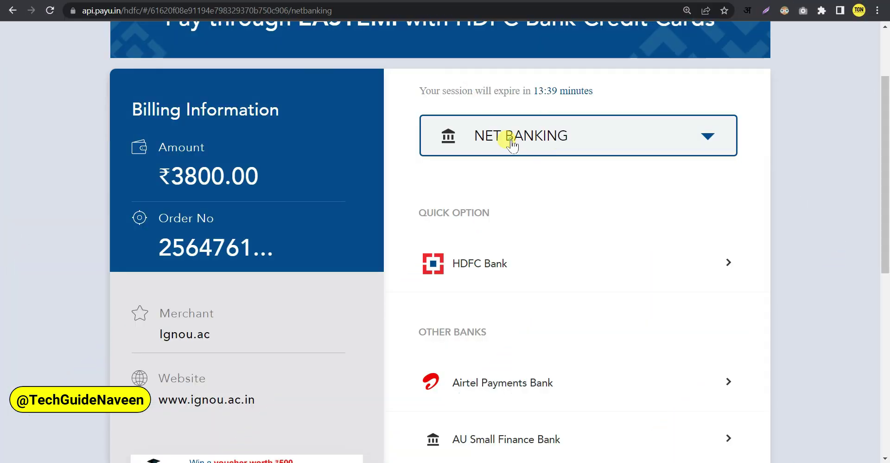
Step: Change the payment method to Other Bank Debit Card and bring up its new card form
{"action": "left_click", "coordinate": [507, 135]}
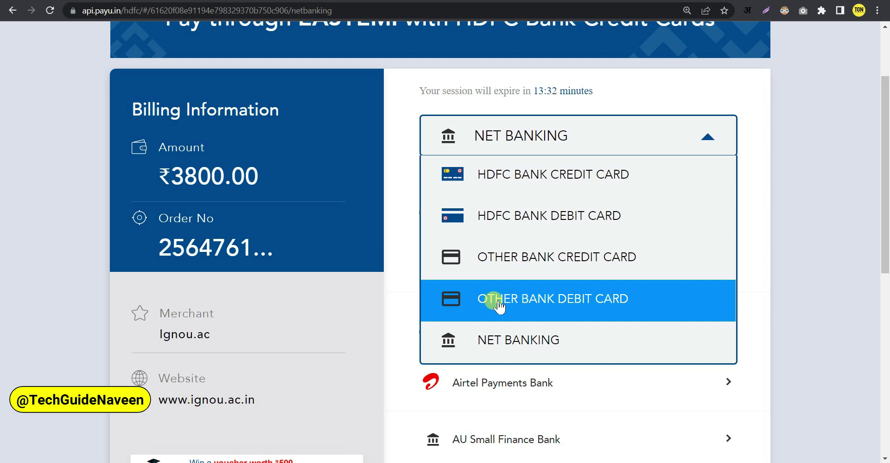
{"action": "left_click", "coordinate": [561, 302]}
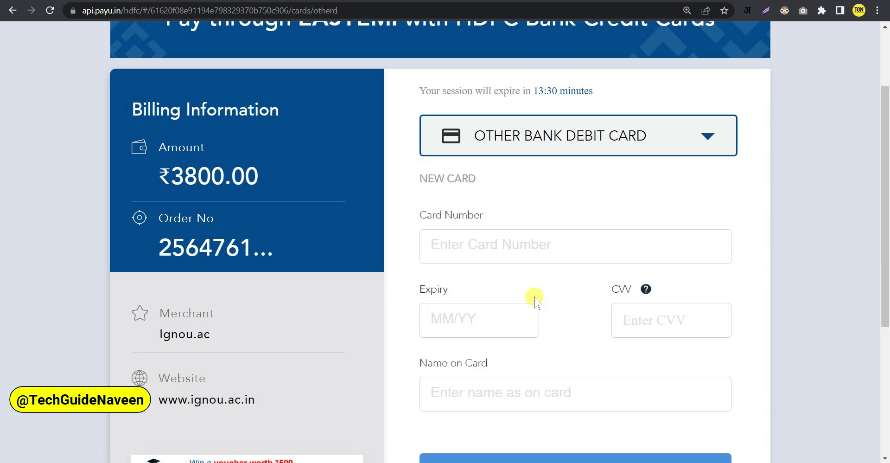
{"action": "scroll", "coordinate": [507, 214], "scroll_direction": "down", "scroll_amount": 1}
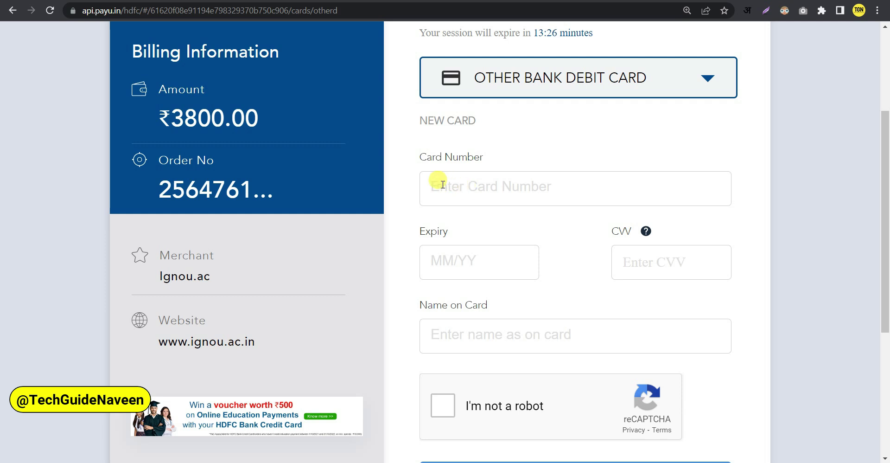
Step: Go through the card number, expiry and CVV fields without filling them, and complete the "I'm not a robot" verification
{"action": "left_click", "coordinate": [471, 185]}
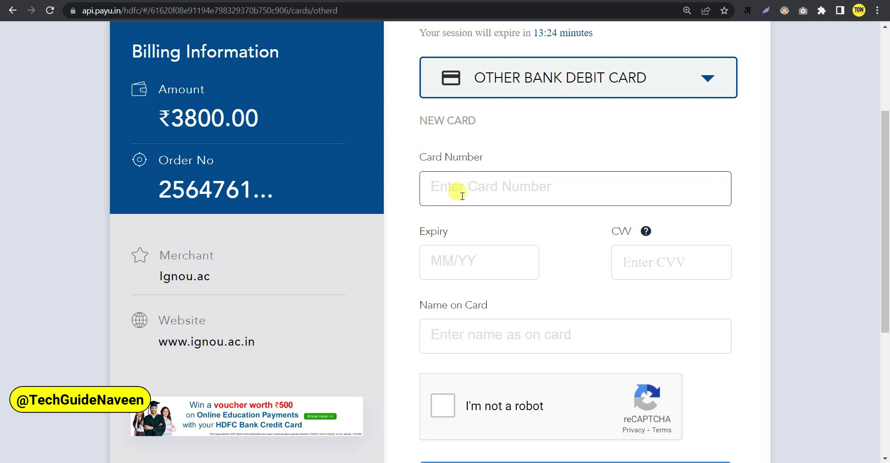
{"action": "left_click", "coordinate": [467, 265]}
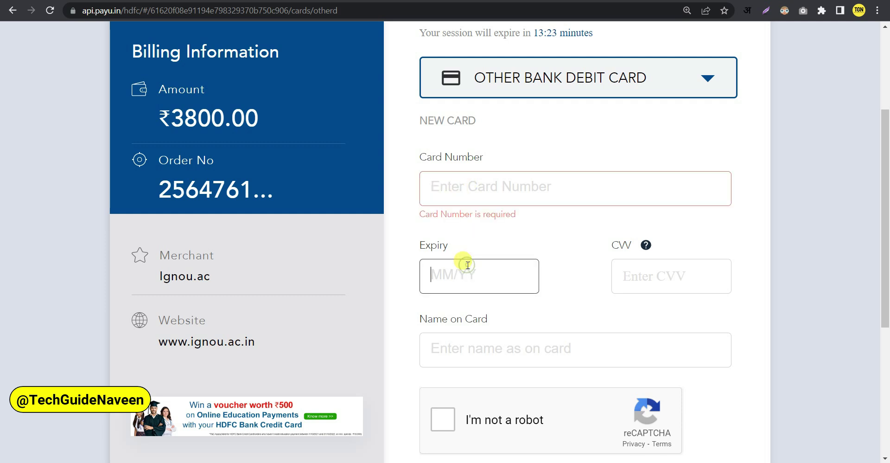
{"action": "left_click", "coordinate": [628, 272]}
{"action": "scroll", "coordinate": [500, 252], "scroll_direction": "down", "scroll_amount": 1}
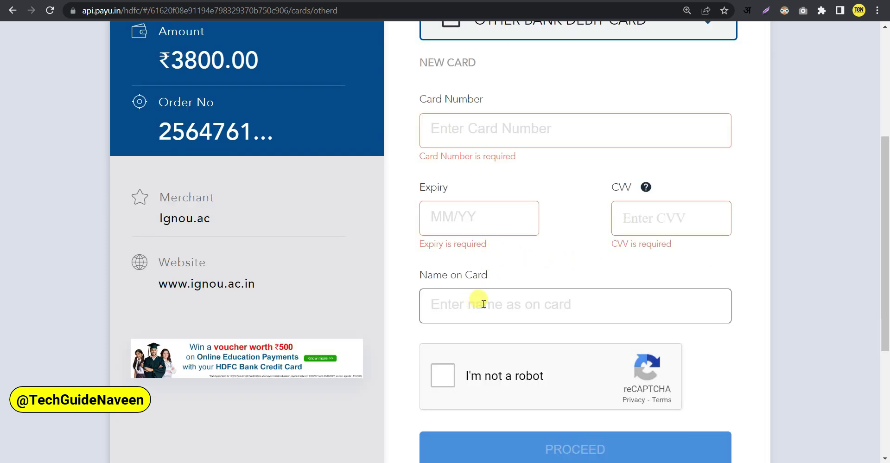
{"action": "left_click", "coordinate": [448, 382]}
{"action": "scroll", "coordinate": [503, 334], "scroll_direction": "down", "scroll_amount": 2}
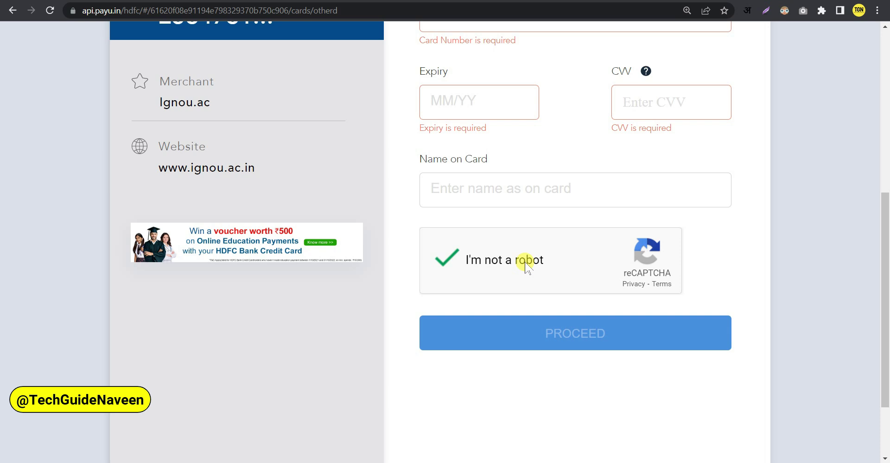
{"action": "scroll", "coordinate": [519, 265], "scroll_direction": "up", "scroll_amount": 6}
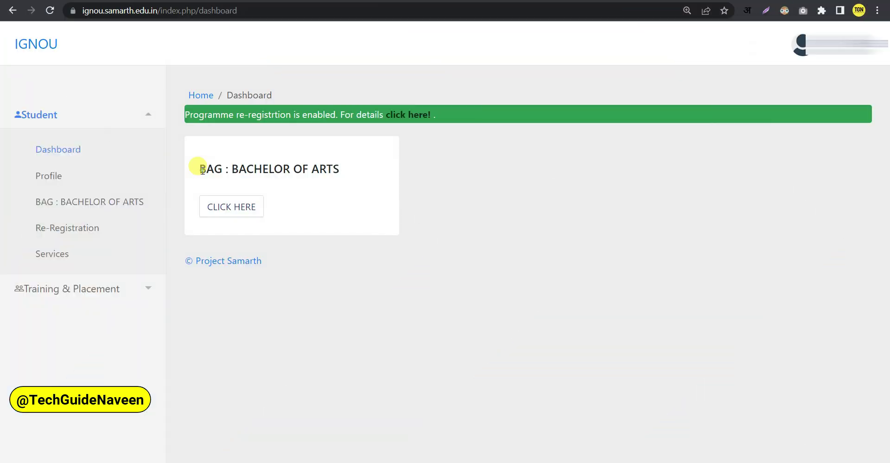
Step: From the student dashboard, go to the Re-Registration section and open the re-registration history
{"action": "left_click_drag", "start_coordinate": [199, 167], "coordinate": [346, 170]}
{"action": "left_click", "coordinate": [353, 203]}
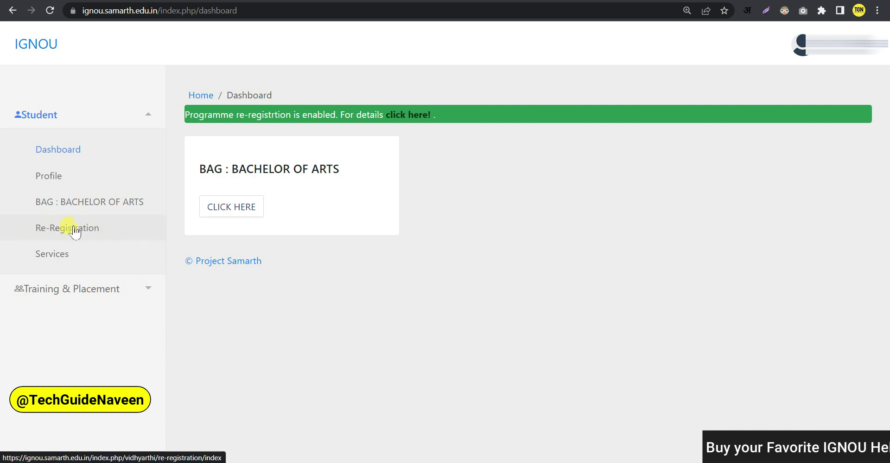
{"action": "left_click", "coordinate": [93, 235]}
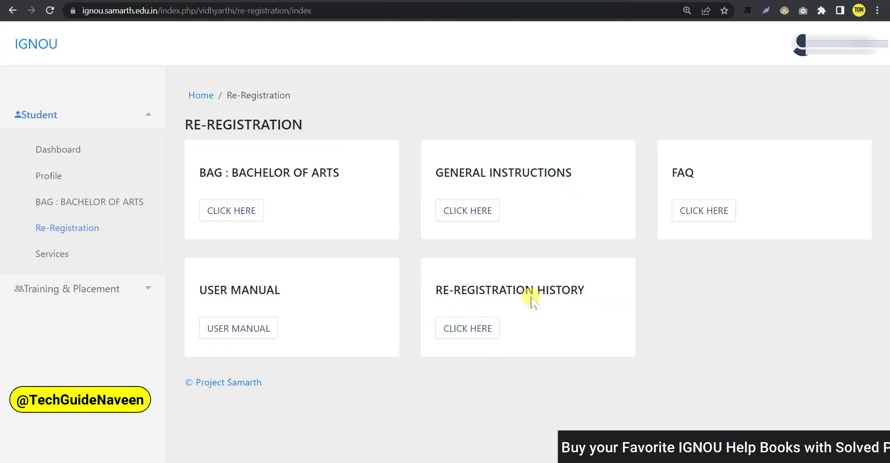
{"action": "left_click_drag", "start_coordinate": [436, 292], "coordinate": [577, 291]}
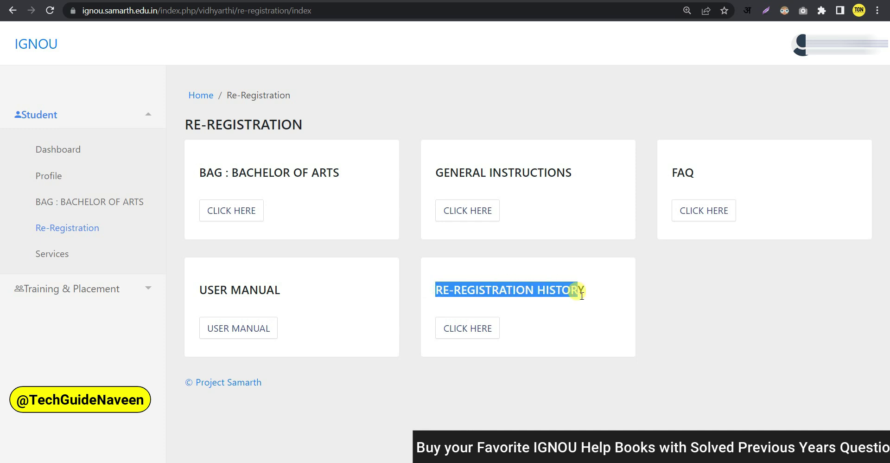
{"action": "left_click", "coordinate": [560, 341]}
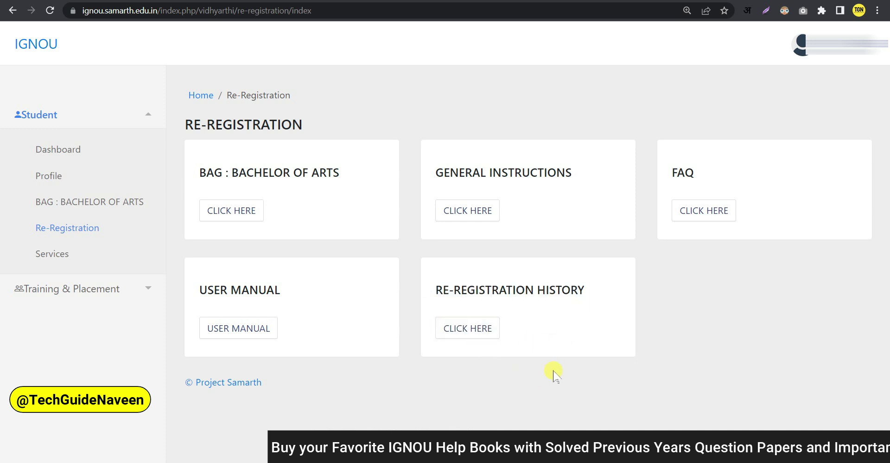
{"action": "left_click", "coordinate": [473, 336]}
Step: Check the session and status of the January 2022 and January 2023 applications in the re-registration history
{"action": "left_click_drag", "start_coordinate": [244, 180], "coordinate": [316, 190]}
{"action": "left_click", "coordinate": [464, 204]}
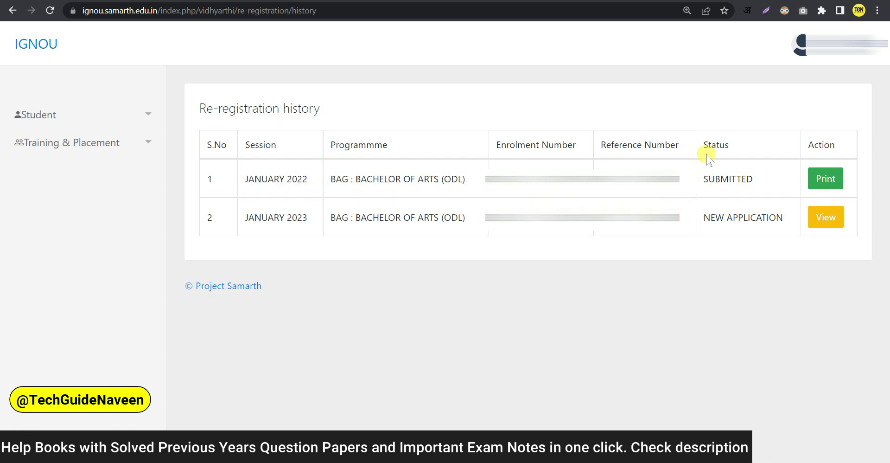
{"action": "left_click_drag", "start_coordinate": [701, 143], "coordinate": [725, 145]}
{"action": "double_click", "coordinate": [727, 179]}
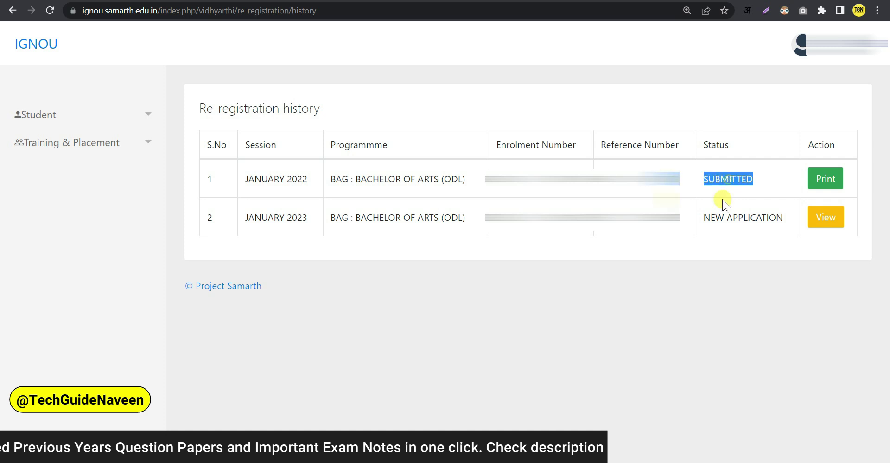
{"action": "left_click", "coordinate": [723, 229]}
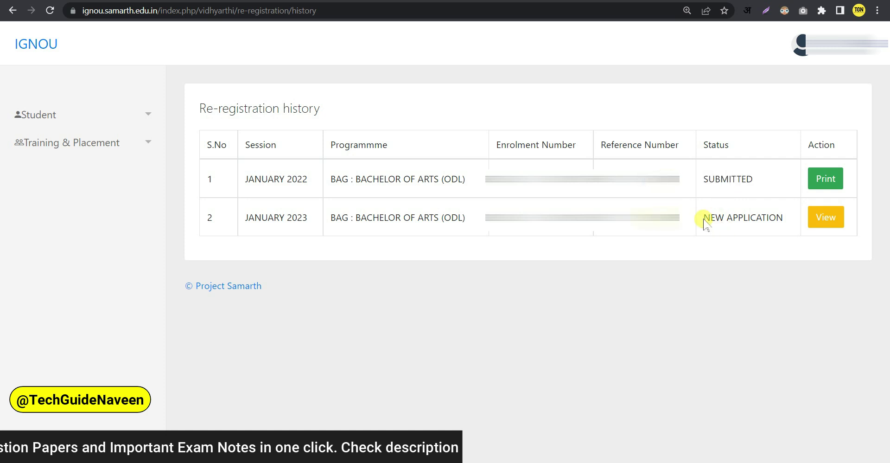
{"action": "left_click_drag", "start_coordinate": [703, 218], "coordinate": [782, 218]}
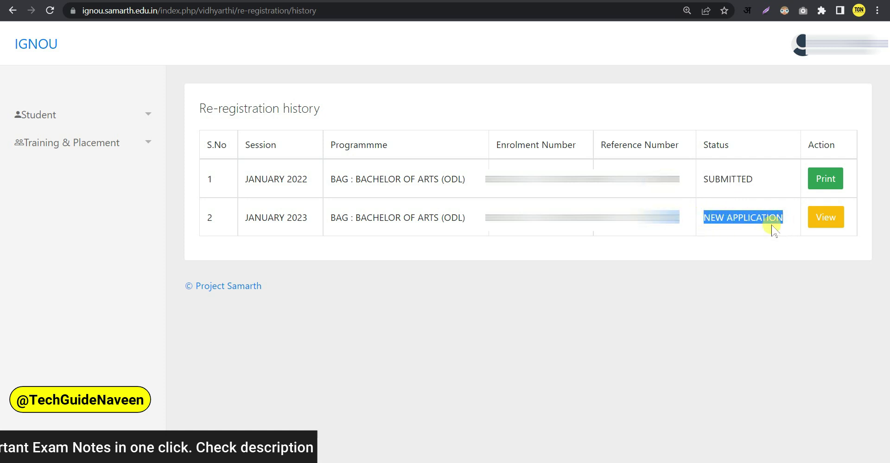
Step: Print the January 2022 re-registration form with Microsoft Print to PDF and save it in Downloads as "RR January 2023"
{"action": "left_click", "coordinate": [764, 219]}
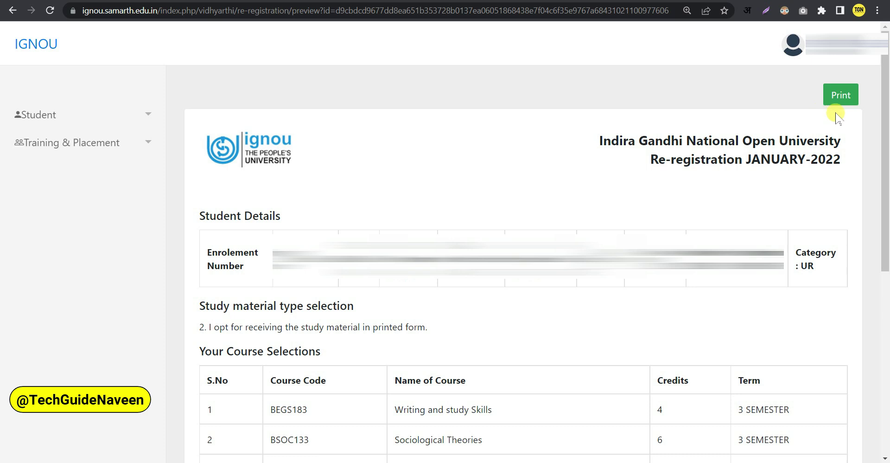
{"action": "left_click", "coordinate": [840, 96]}
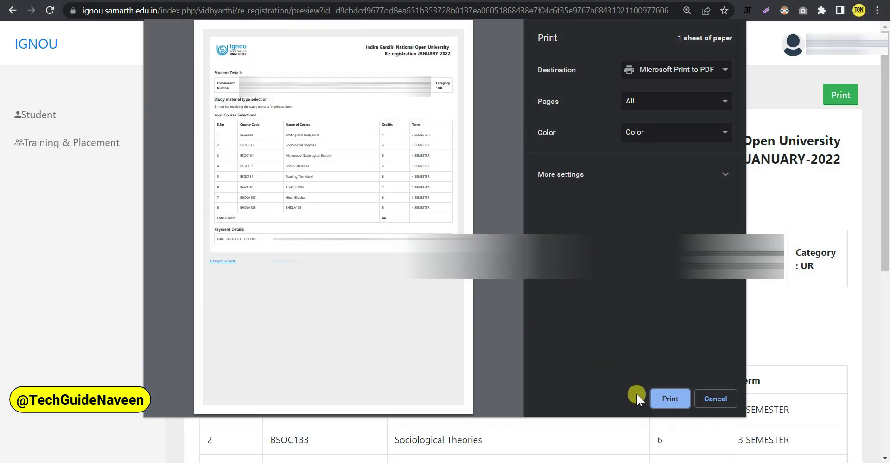
{"action": "left_click", "coordinate": [669, 398]}
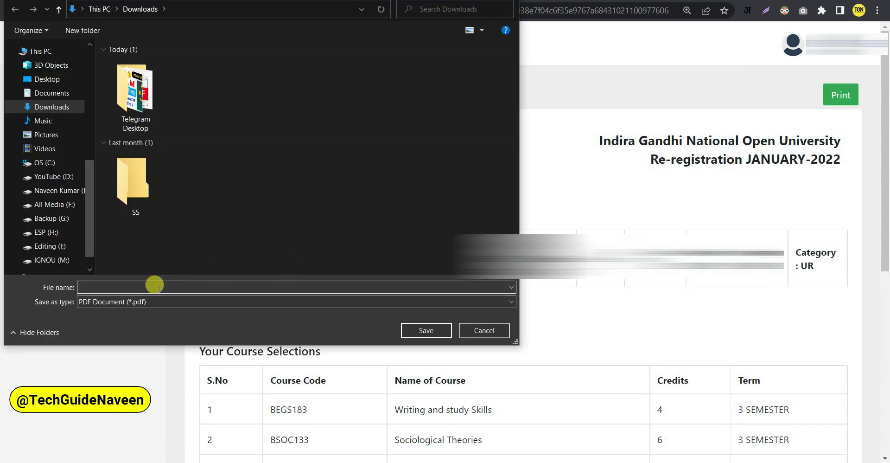
{"action": "type", "text": "RR January 2023"}
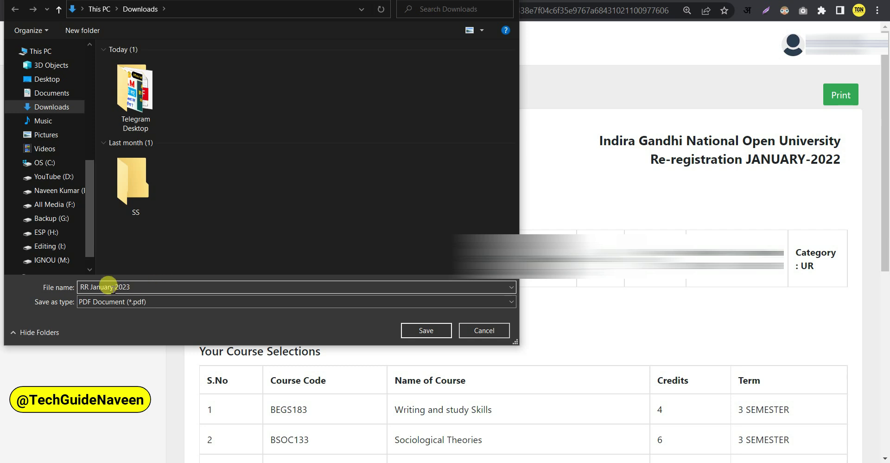
{"action": "left_click", "coordinate": [423, 331]}
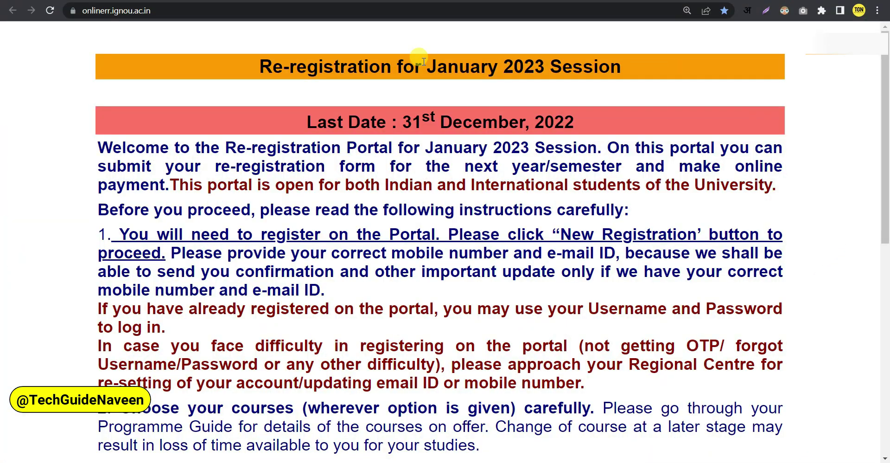
Step: Highlight "January 2023 Session" in the heading of the onlinerr.ignou.ac.in re-registration portal
{"action": "left_click_drag", "start_coordinate": [423, 66], "coordinate": [639, 67]}
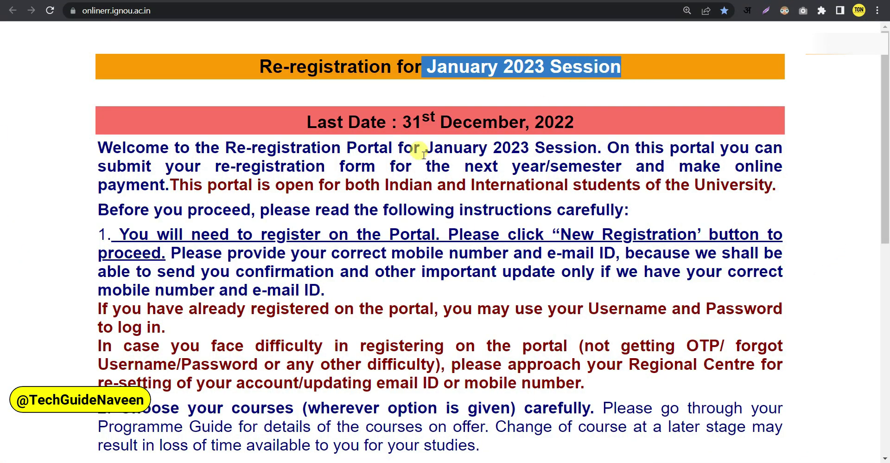